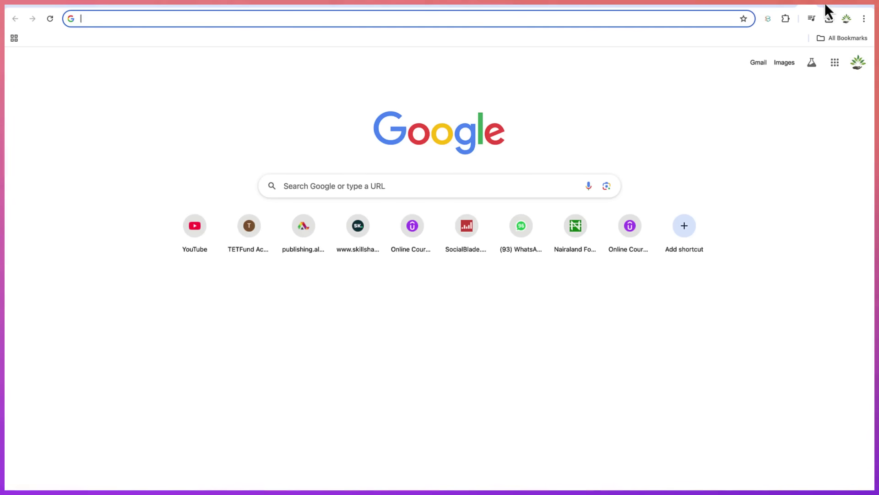
Step: Switch to the open ChatGPT page and start a new chat
mouse_move(361, 11)
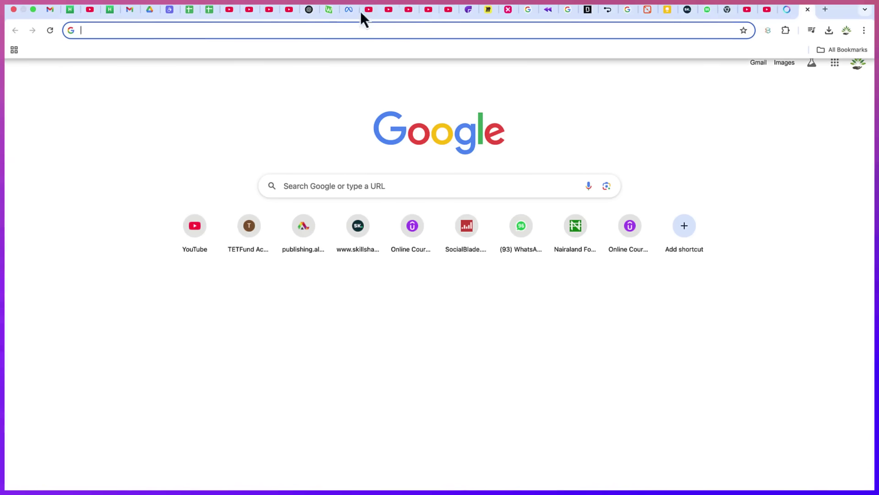
click(309, 11)
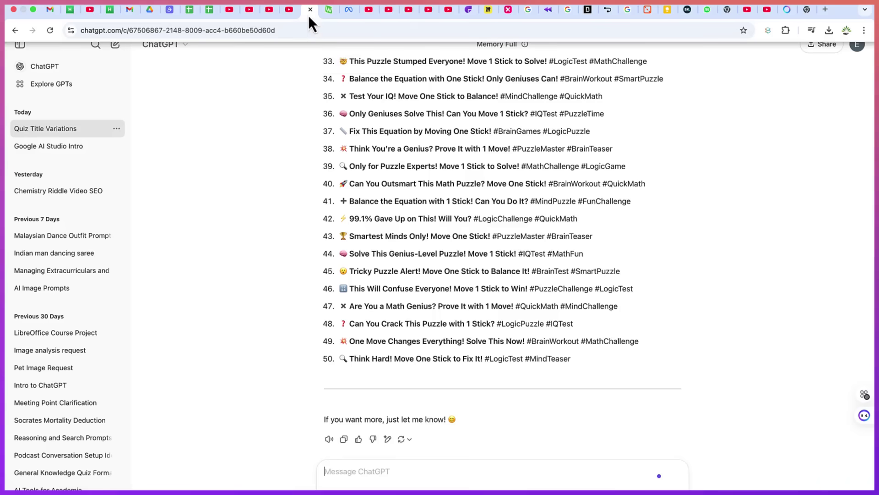
click(115, 46)
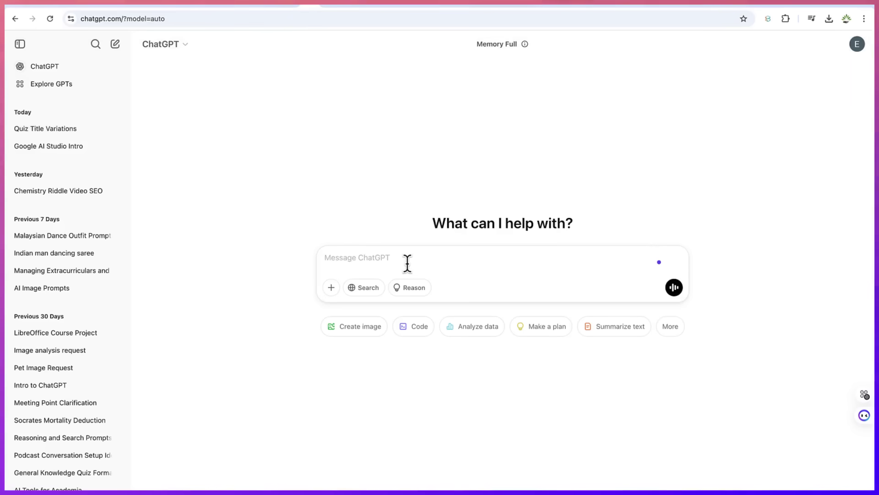
Step: Send the prompt "Create a story of 30 seconds of animals celebrating in the swimming pool"
text(Create a story of 20 seconds of an)
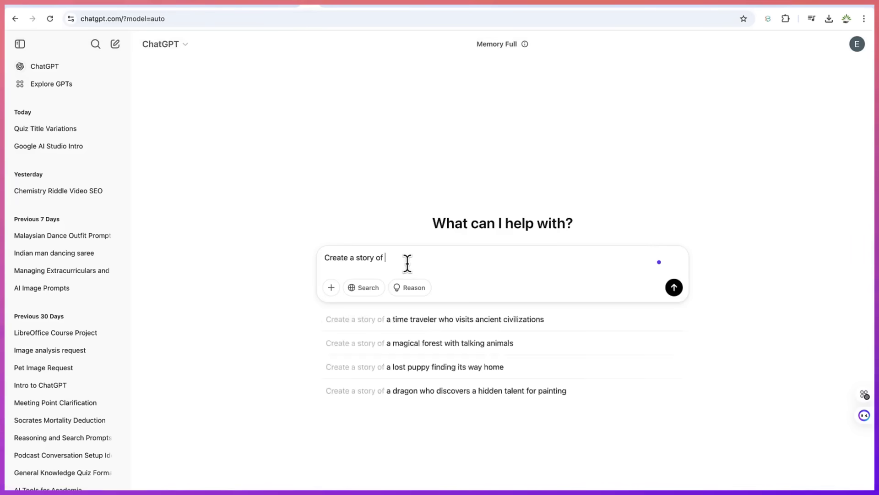
text(imals celebrating in the swimming pool)
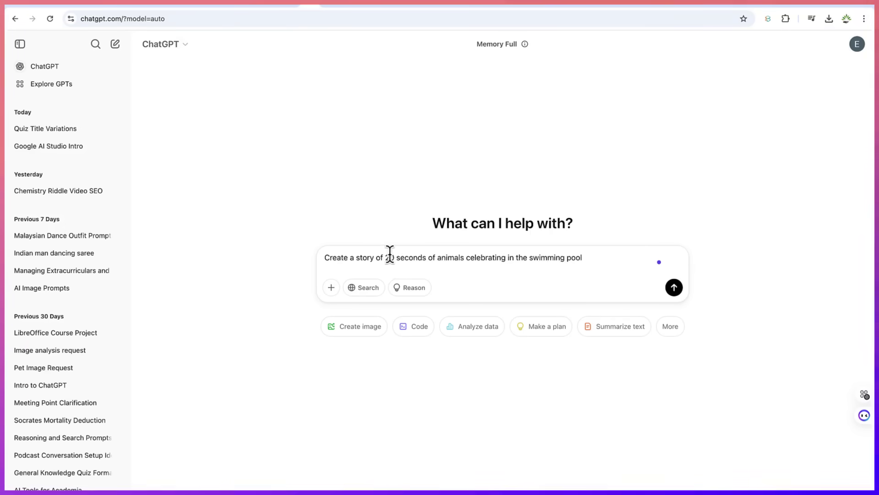
click(389, 257)
key(BackSpace)
text(3)
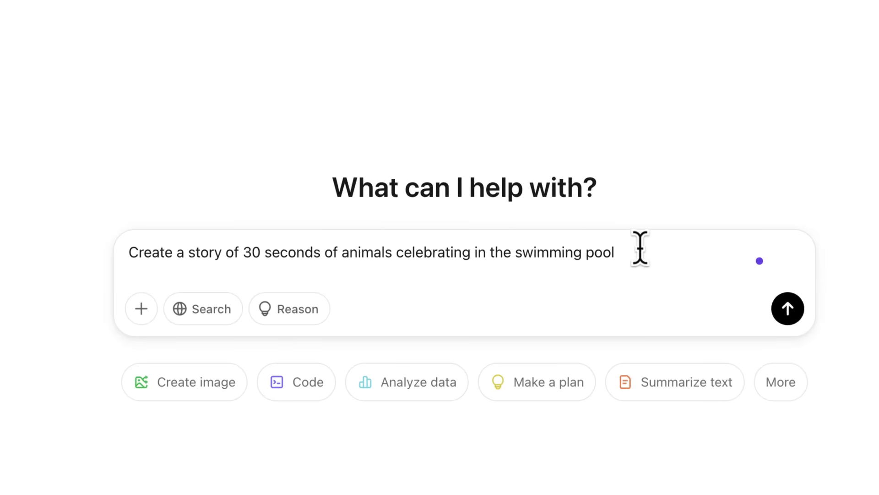
key(Return)
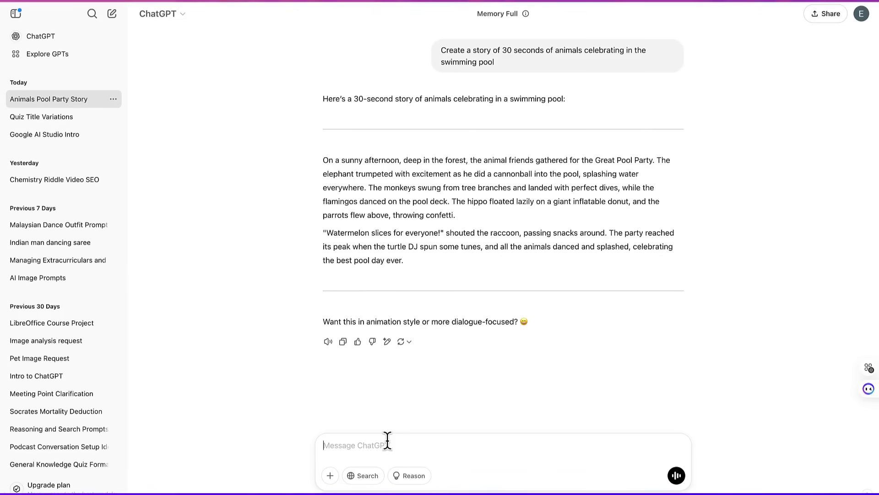
Step: Send the follow-up "divide the stories into prompts to generate images for the story with consistency of character and location"
text(ivide the stories into prompts to ge)
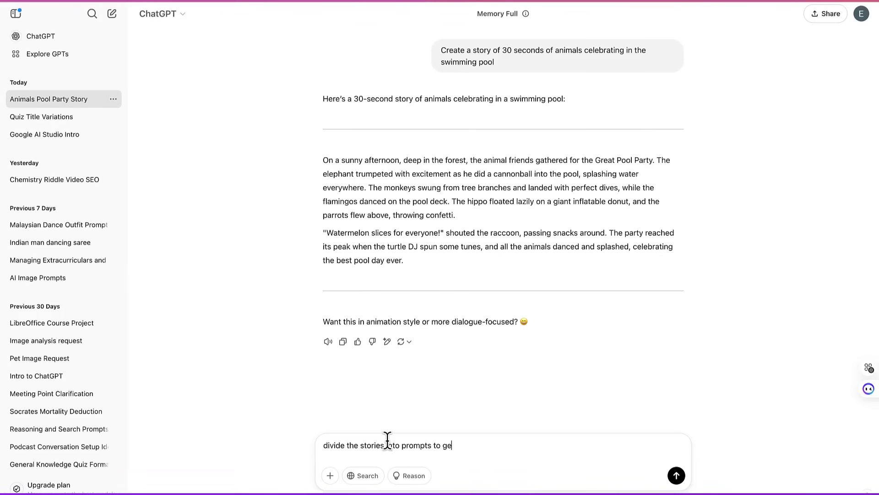
text(nerate images for the story wit)
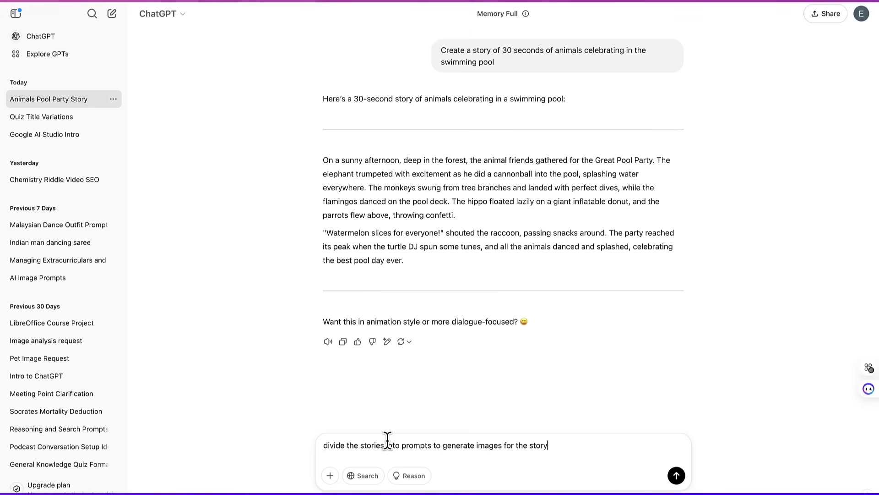
text(h consistency of character and location)
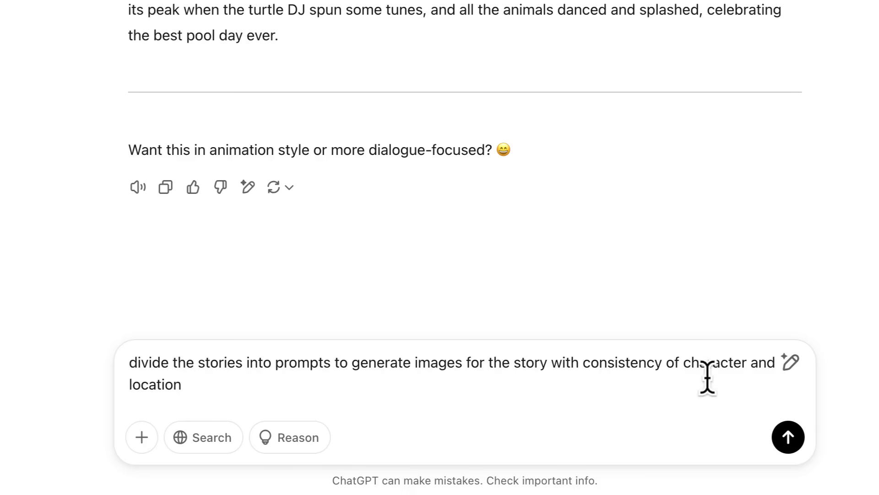
key(Return)
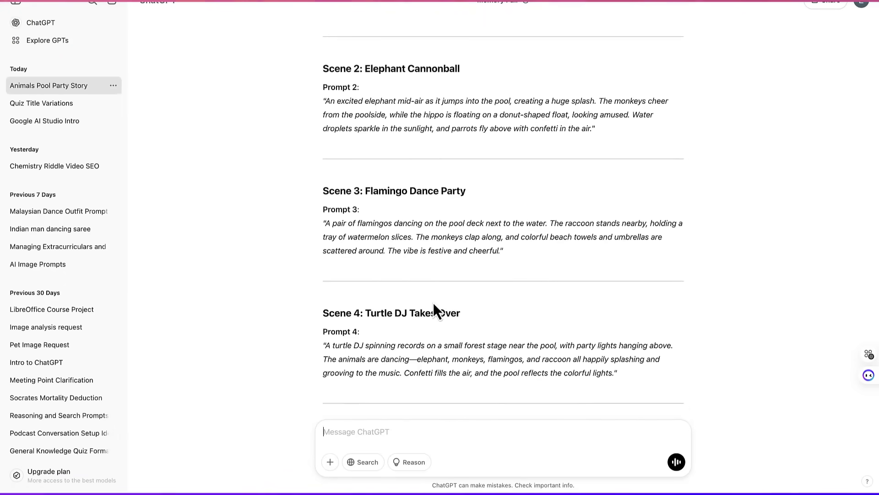
Step: Copy the Prompt 1 text under "Scene 1: The Pool Party Begins", without its quotation marks
scroll(433, 302, down, 2)
scroll(433, 302, up, 8)
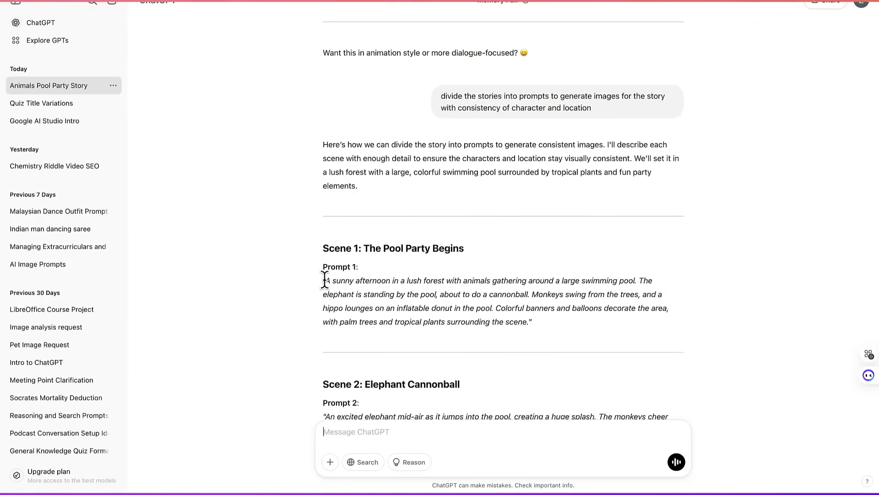
drag(324, 280, 528, 324)
key(ctrl+c)
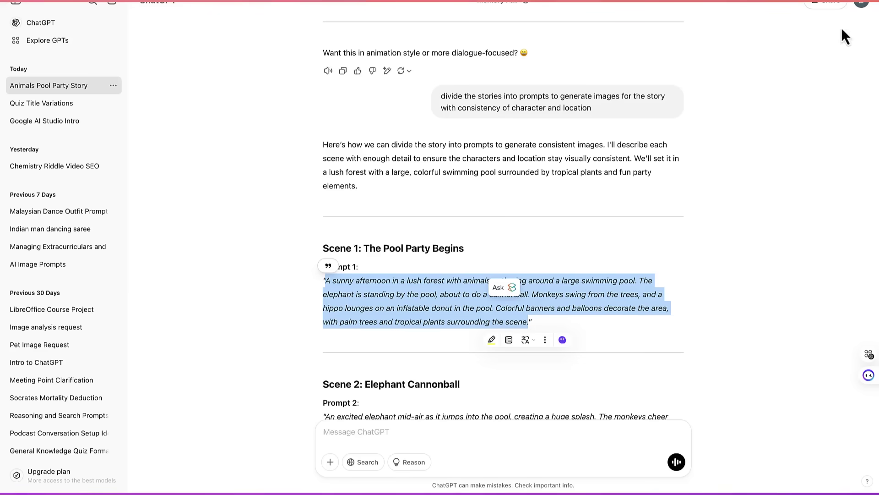
Step: Search Google for "meta ai" in a new browser tab and open the Meta AI website
key(ctrl+t)
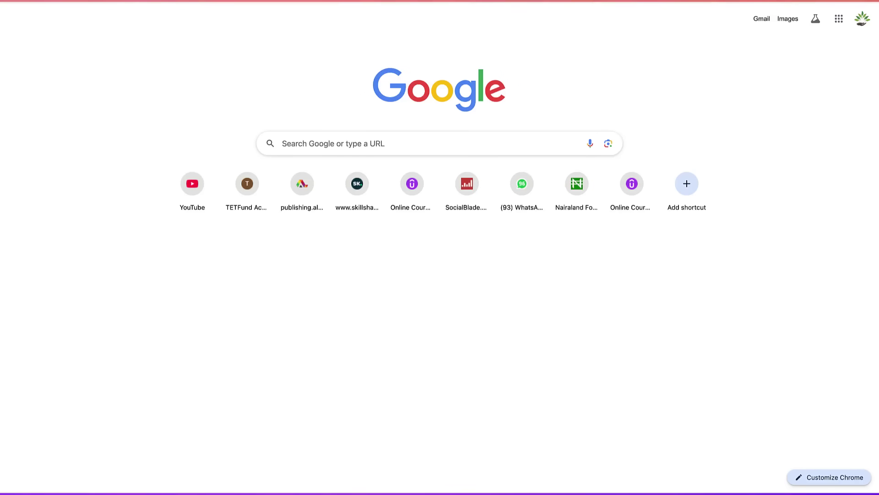
mouse_move(836, 6)
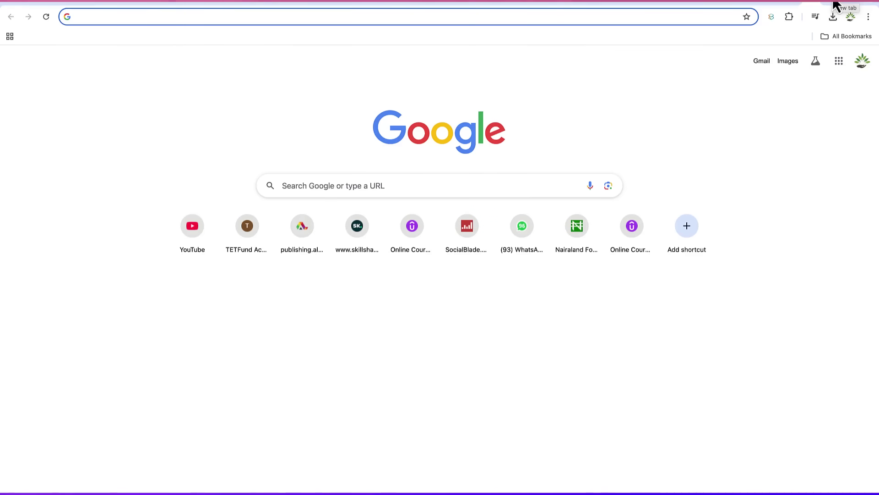
text(me)
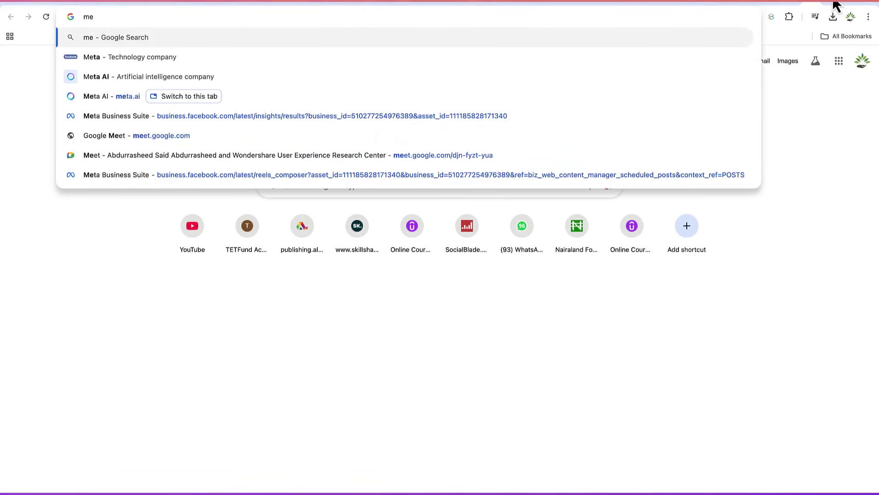
text(ta ai)
key(Return)
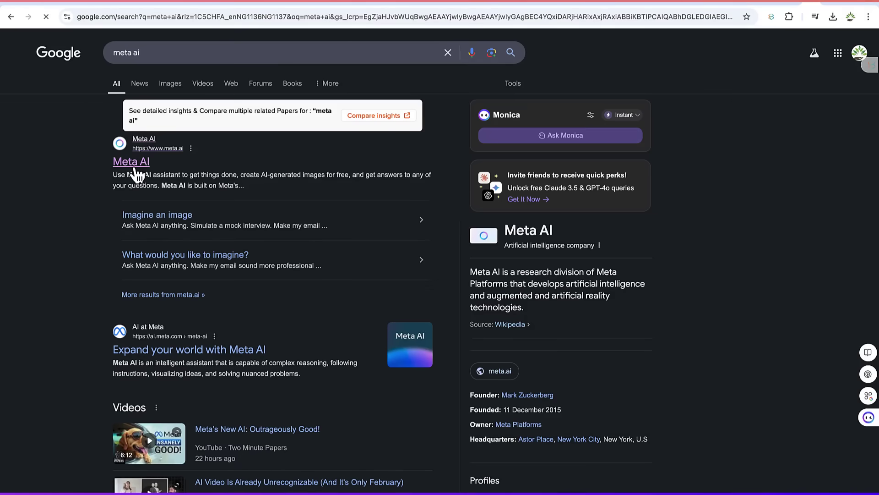
click(134, 168)
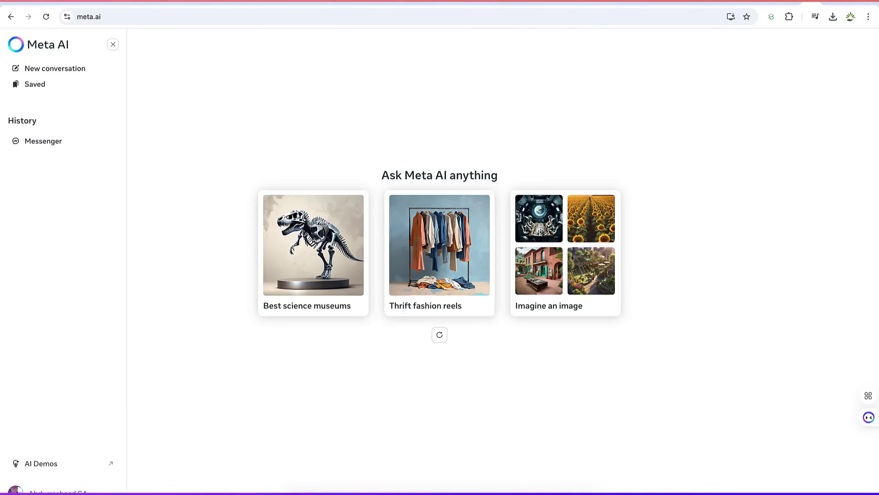
Step: Paste the copied Scene 1 prompt into the Meta AI message box and submit it to generate images
key(ctrl+v)
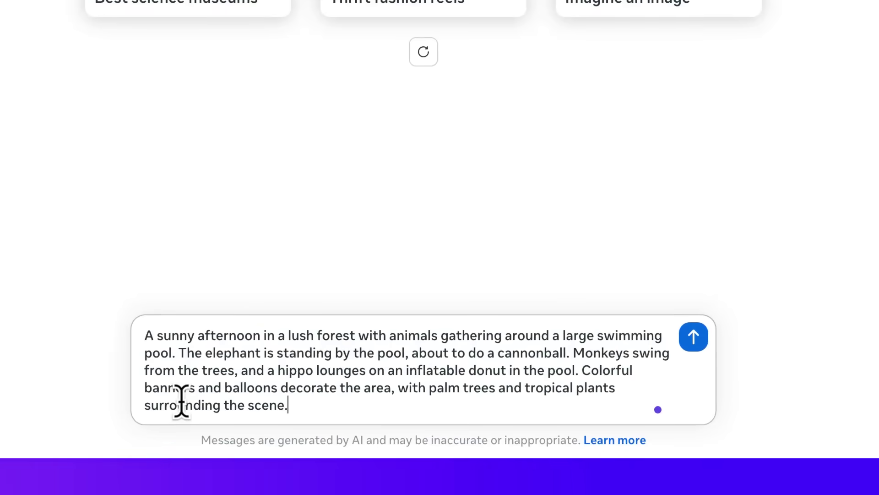
key(Return)
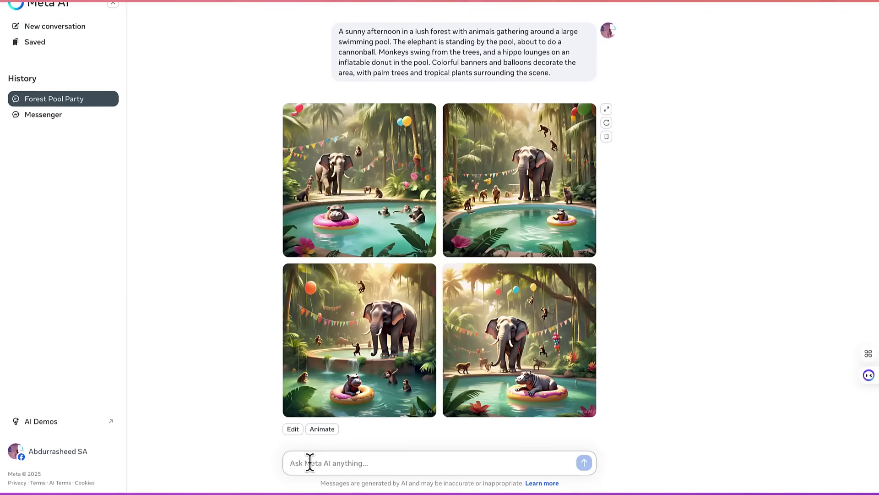
click(310, 461)
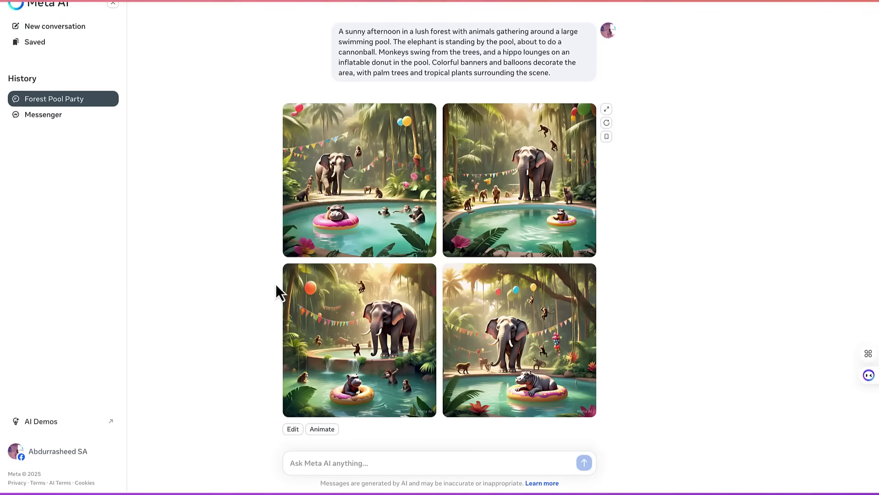
Step: Enlarge the first generated pool party image and browse through all four variations
click(366, 192)
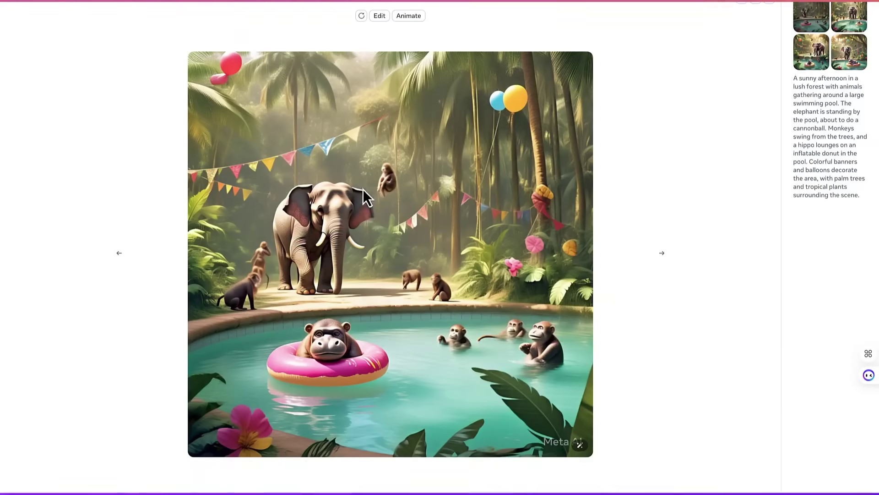
key(Left)
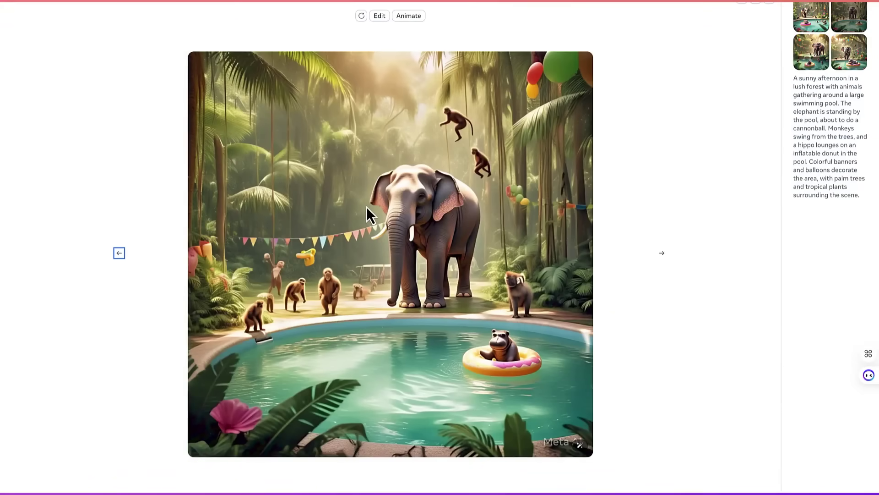
key(Left)
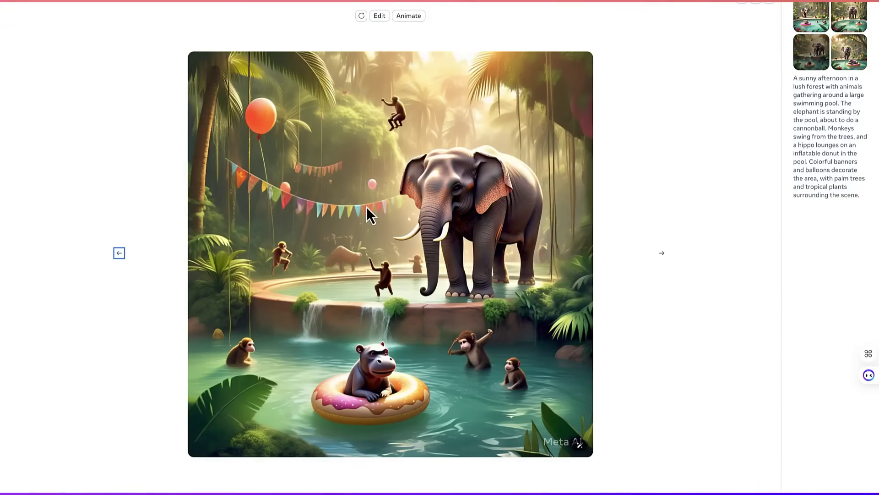
key(Left)
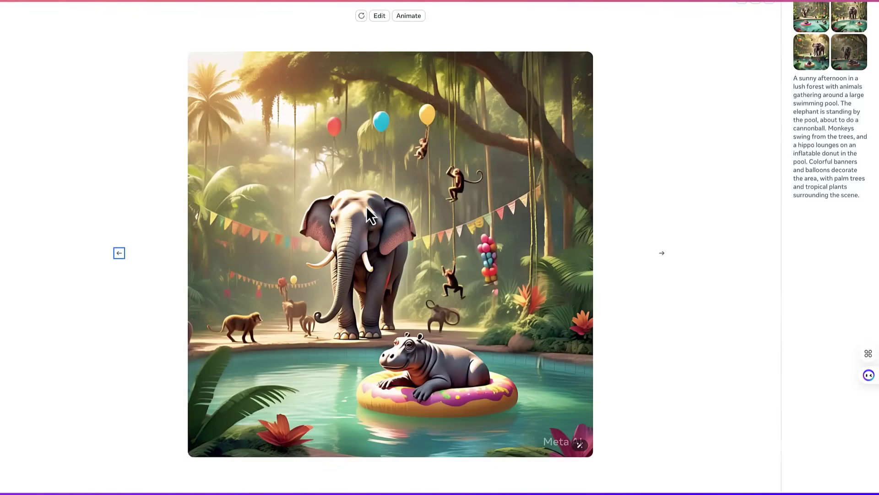
key(Left)
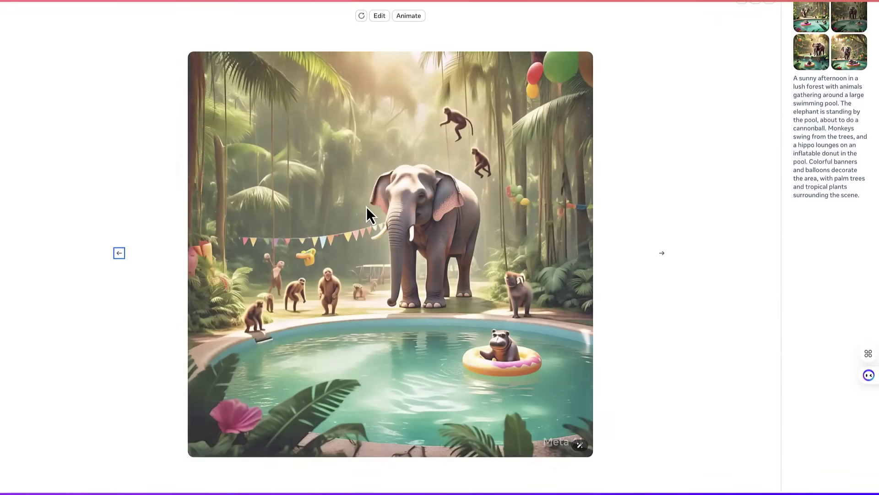
key(Left)
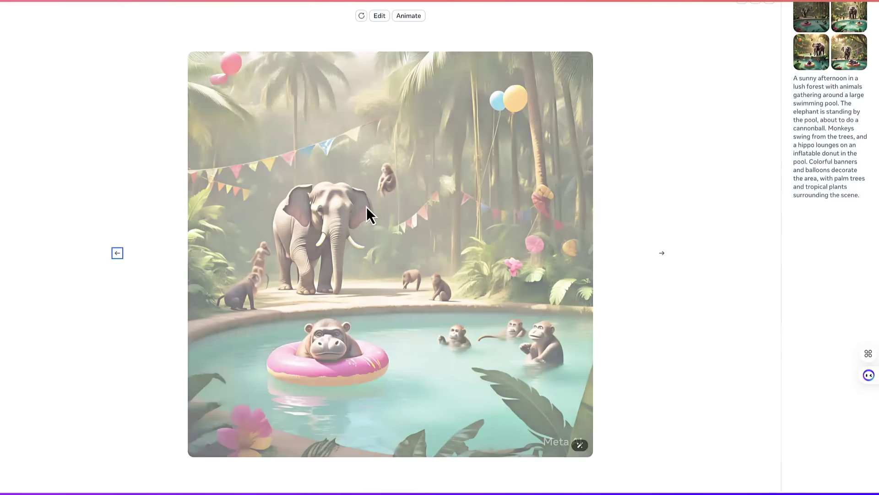
key(Left)
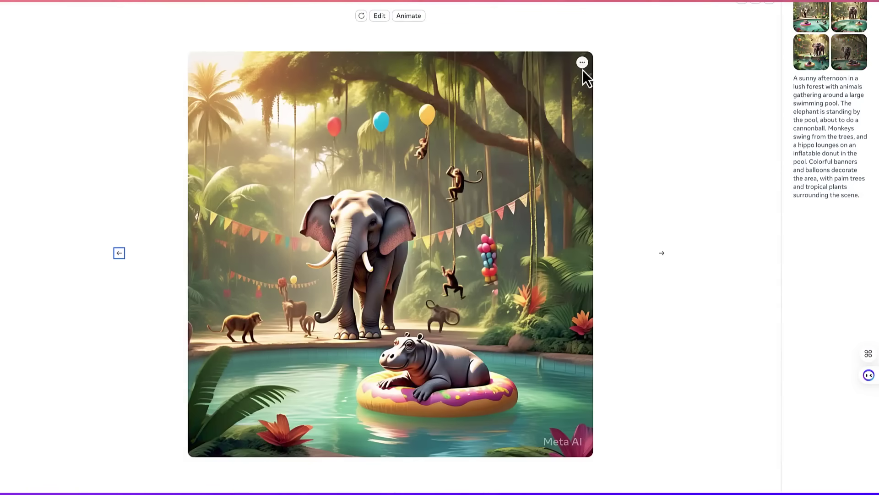
Step: View the options for the enlarged image with the hippo in the foreground and close the image viewer
click(582, 63)
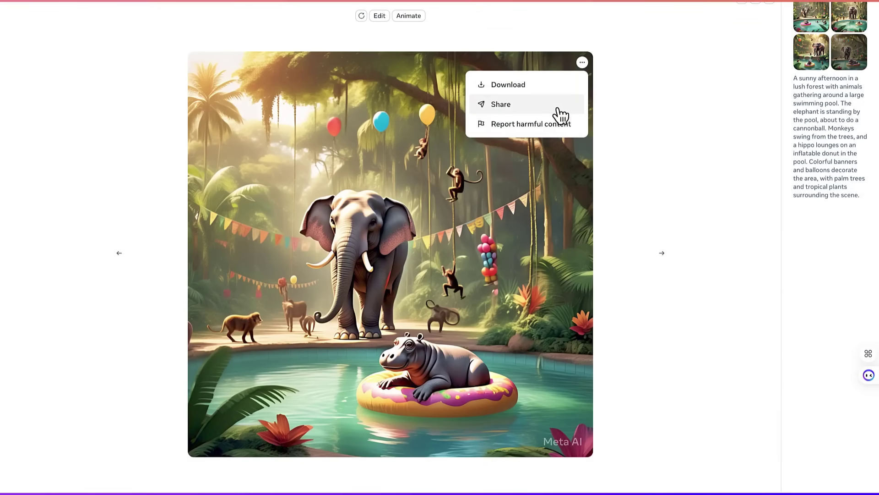
click(675, 236)
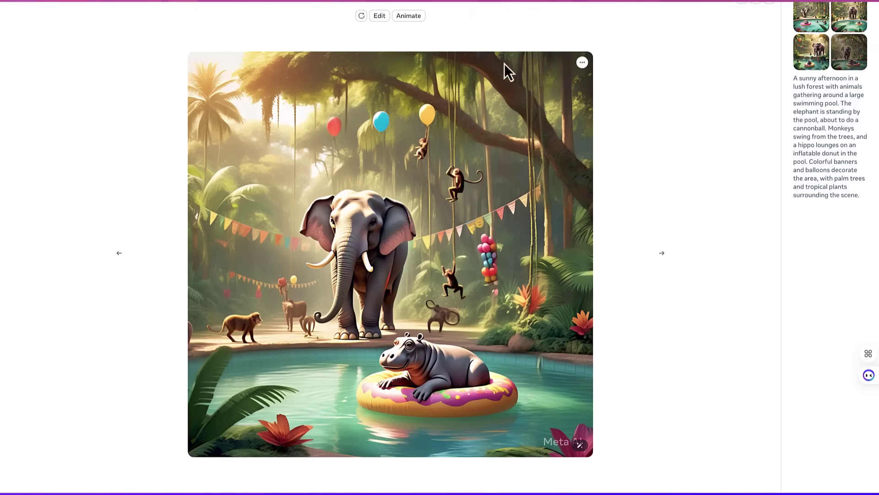
click(771, 6)
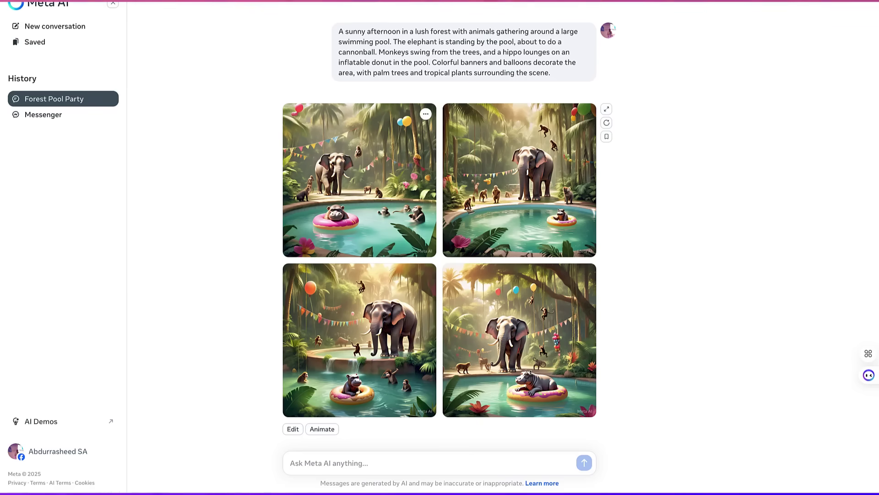
Step: Copy the Scene 2 prompt about the elephant jumping into the pool from ChatGPT and submit it in Meta AI
click(321, 1)
scroll(375, 303, down, 5)
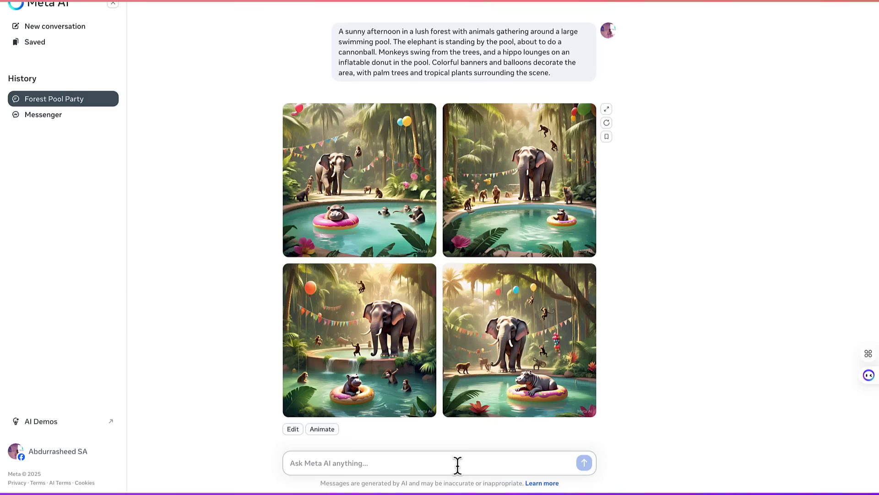
text(An excited elephant mid-air as it jumps into the pool, creating a huge splash. The monkeys cheer from the poolside, while the hippo is floating on a donut-shaped float, looking amused. Water droplets sparkle in the sunlight, and parrots fly above with confetti in the air.)
key(Return)
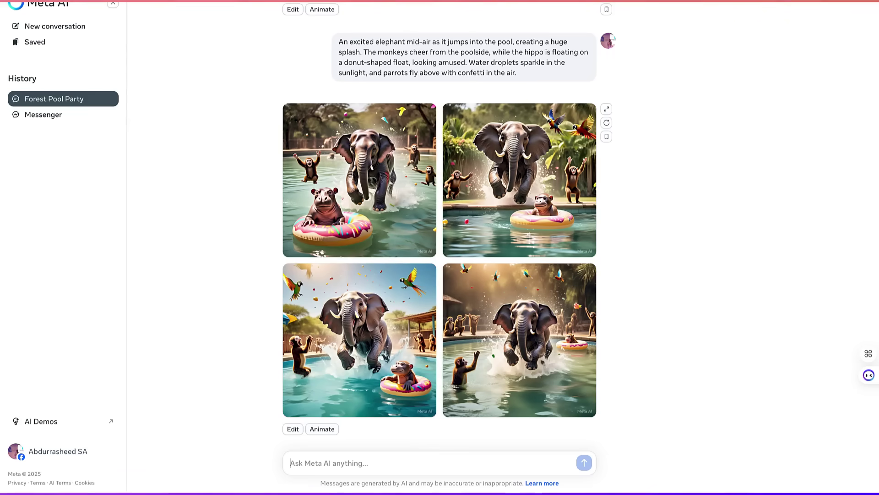
Step: Copy the Scene 3 prompt about the dancing flamingos from ChatGPT and submit it in Meta AI
key(alt+Tab)
drag(325, 301, 501, 327)
key(ctrl+c)
key(alt+Tab)
key(ctrl+v)
key(Return)
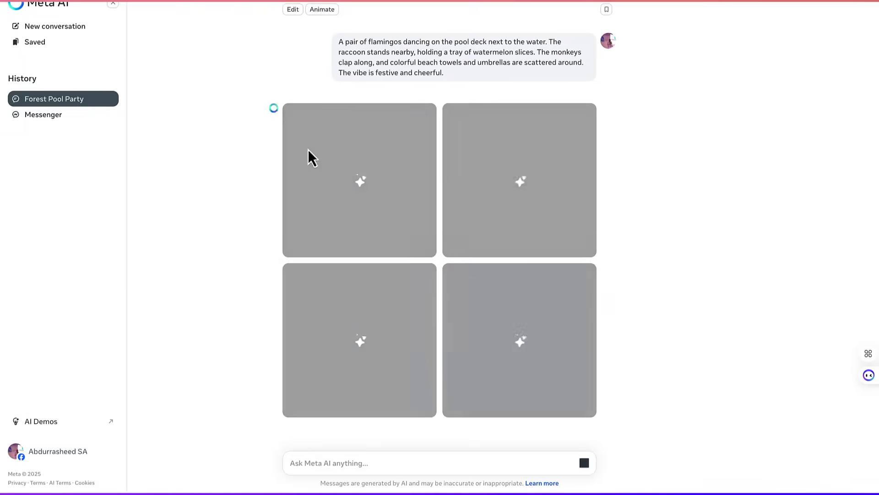
Step: Copy the Scene 4 prompt about the turtle DJ from ChatGPT and submit it in Meta AI
key(alt+Tab)
drag(326, 272, 620, 301)
key(ctrl+c)
key(alt+Tab)
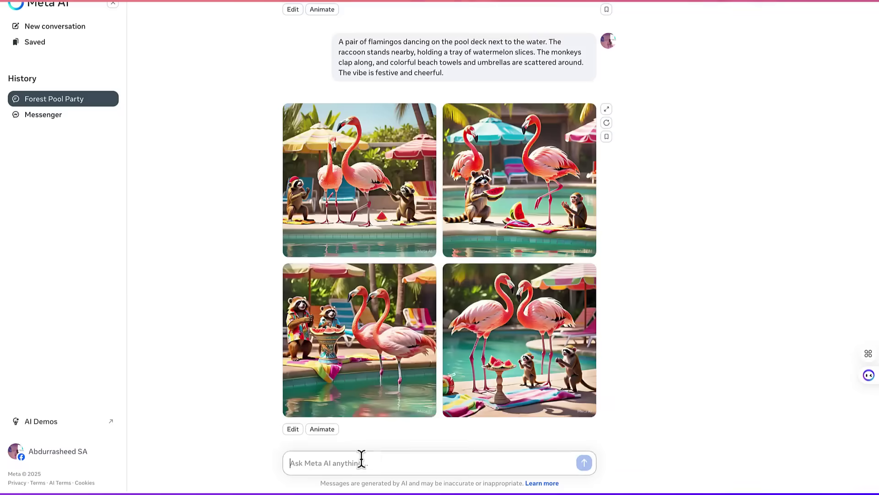
click(362, 459)
key(ctrl+v)
key(Return)
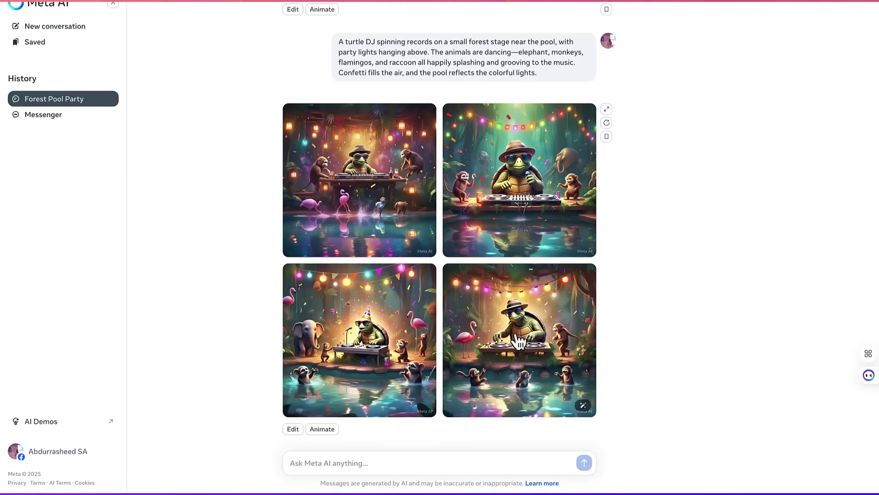
Step: Animate the four Scene 1 images of the sunny forest pool gathering
scroll(506, 287, up, 15)
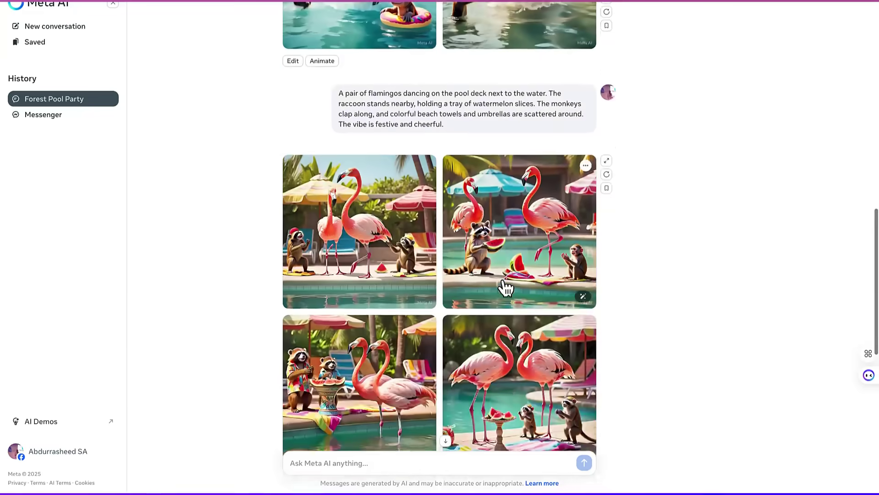
scroll(506, 288, up, 10)
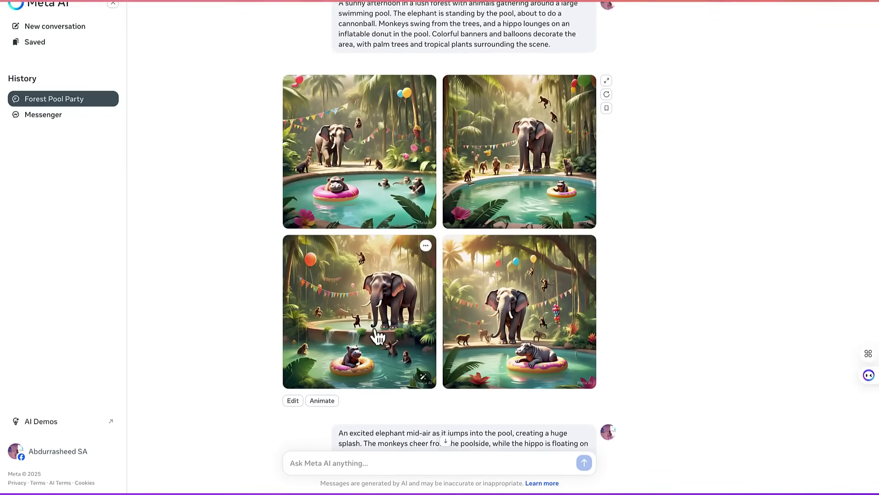
click(321, 401)
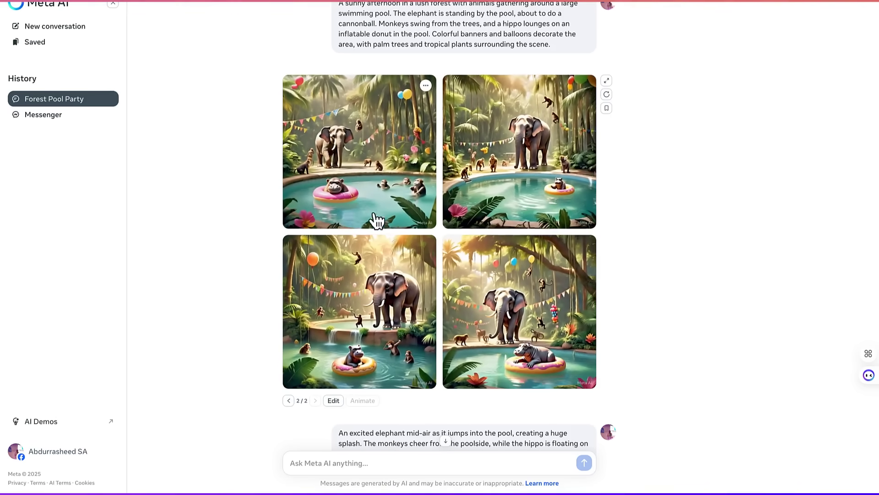
Step: Animate the four Scene 2 images of the elephant jumping into the pool
scroll(428, 296, down, 7)
scroll(430, 300, down, 4)
click(369, 329)
scroll(352, 339, up, 1)
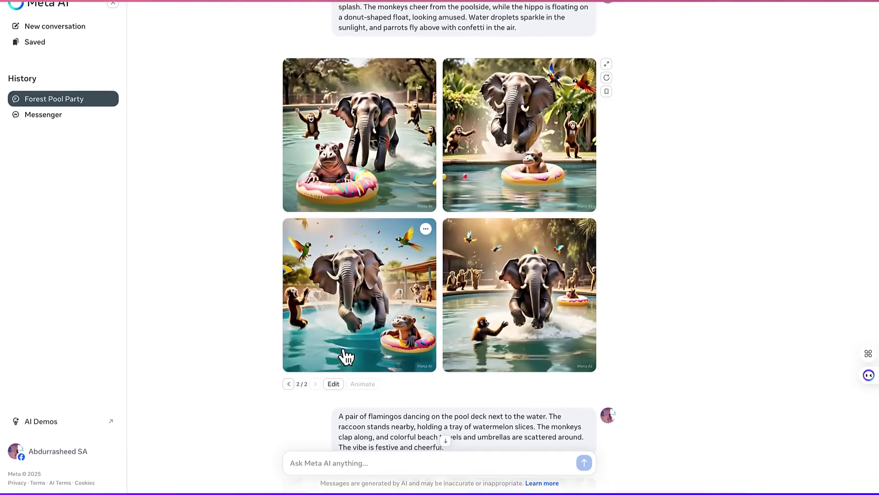
Step: Animate the four Scene 3 images of the flamingos dancing on the pool deck
scroll(347, 357, down, 8)
scroll(347, 356, down, 2)
click(323, 342)
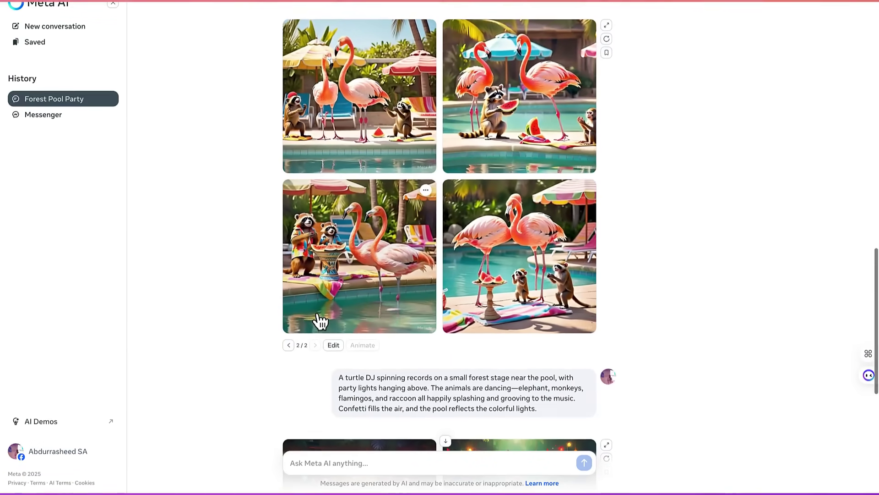
scroll(318, 315, up, 1)
Step: Animate the four Scene 4 images of the turtle DJ
scroll(319, 315, down, 3)
scroll(318, 316, down, 5)
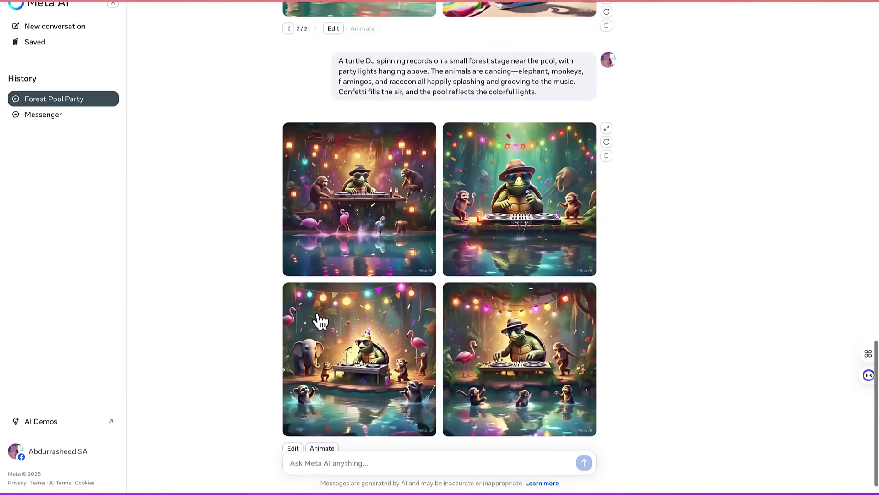
click(320, 429)
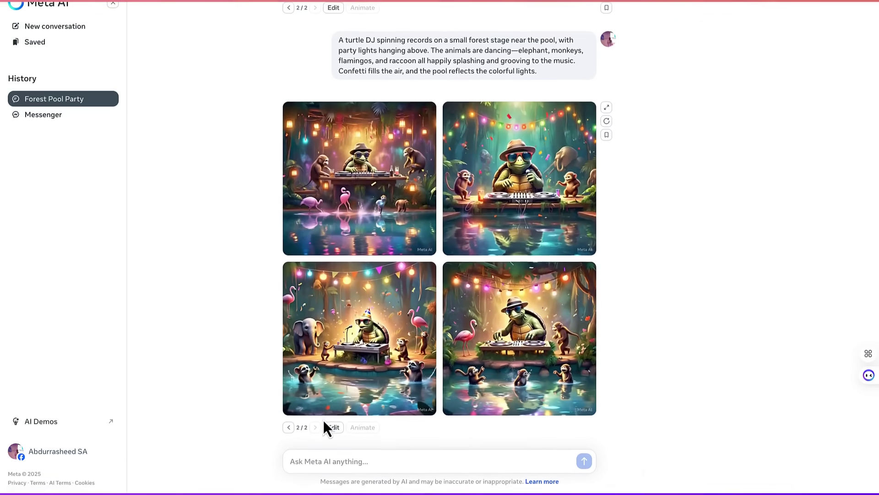
Step: Enlarge the first animated Scene 1 clip with the hippo on the pink donut float and download it
scroll(323, 420, up, 1)
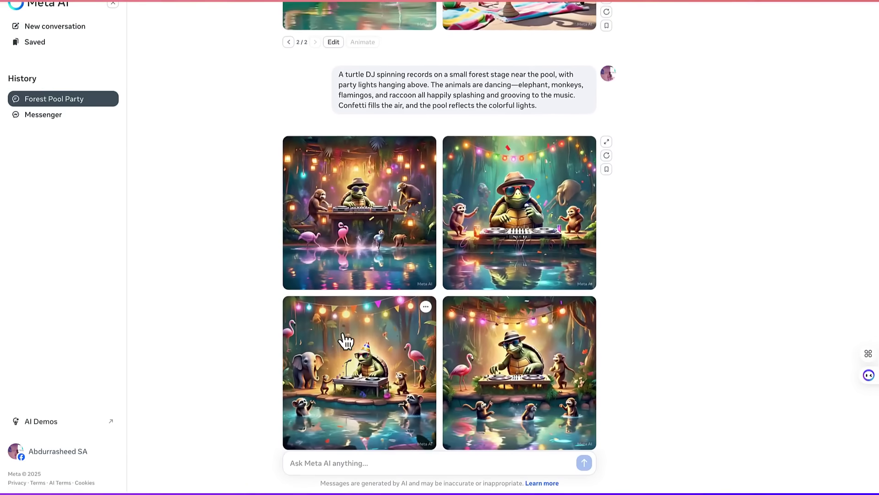
scroll(359, 342, up, 20)
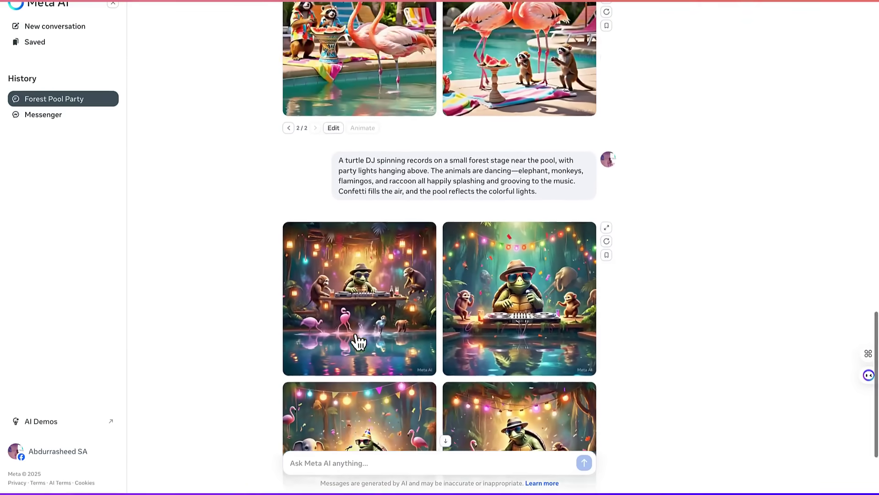
scroll(359, 342, up, 6)
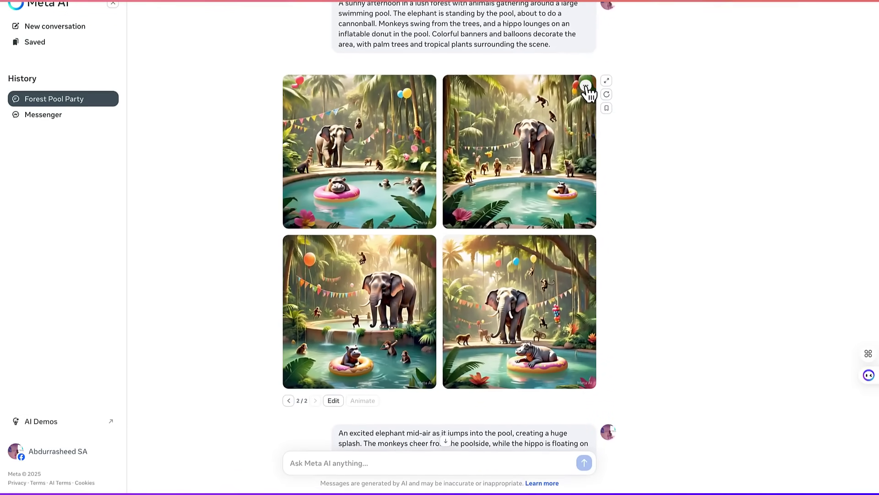
click(367, 147)
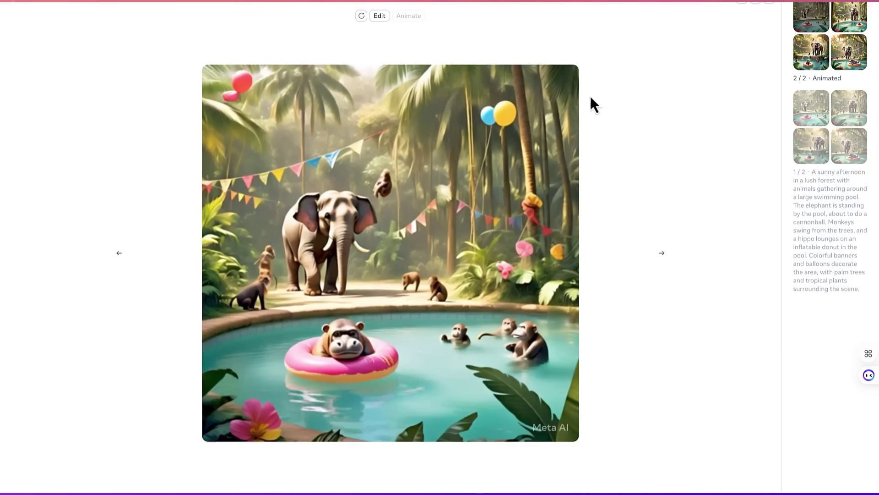
click(567, 75)
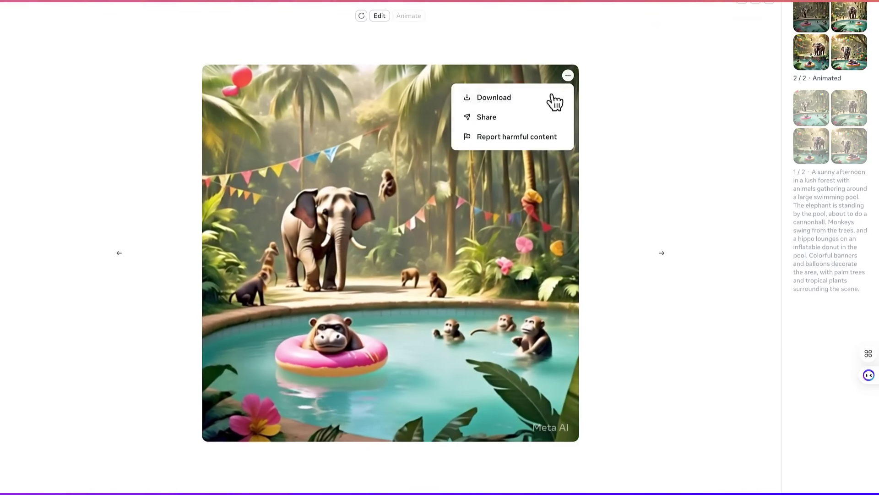
click(512, 97)
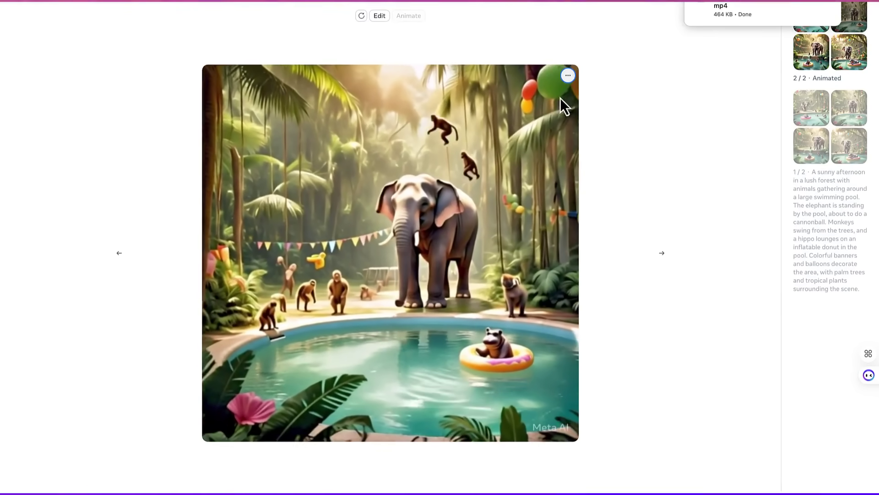
Step: Download the other three animated Scene 1 clips of the forest pool gathering
click(568, 76)
click(510, 98)
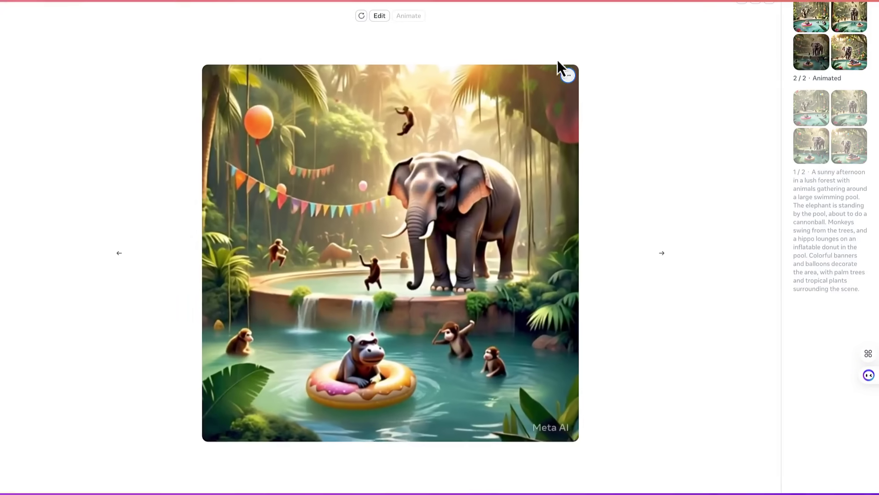
click(568, 76)
click(557, 100)
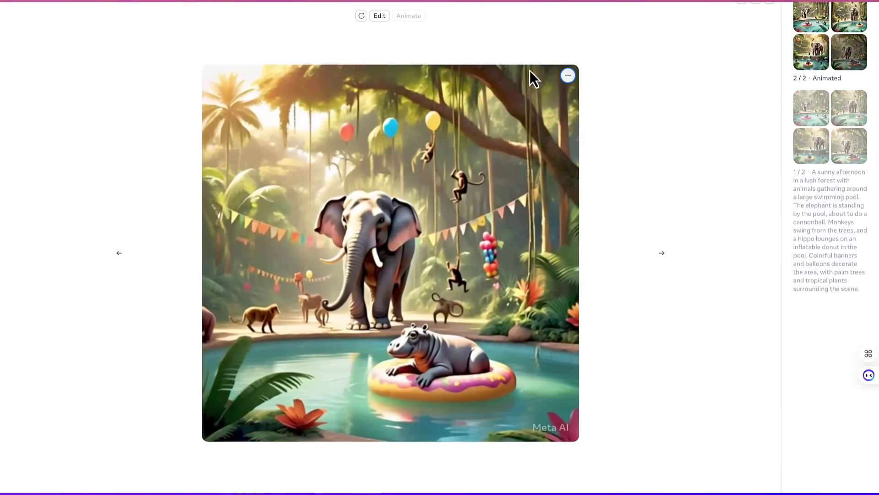
click(568, 76)
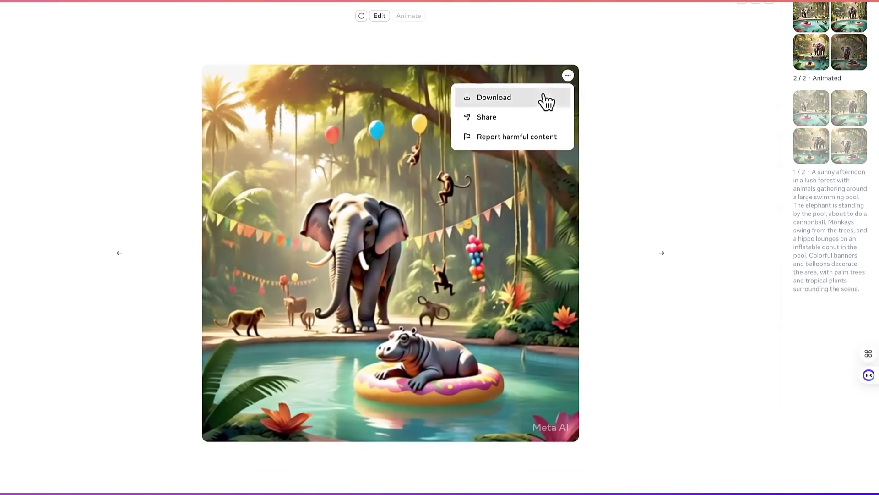
click(550, 98)
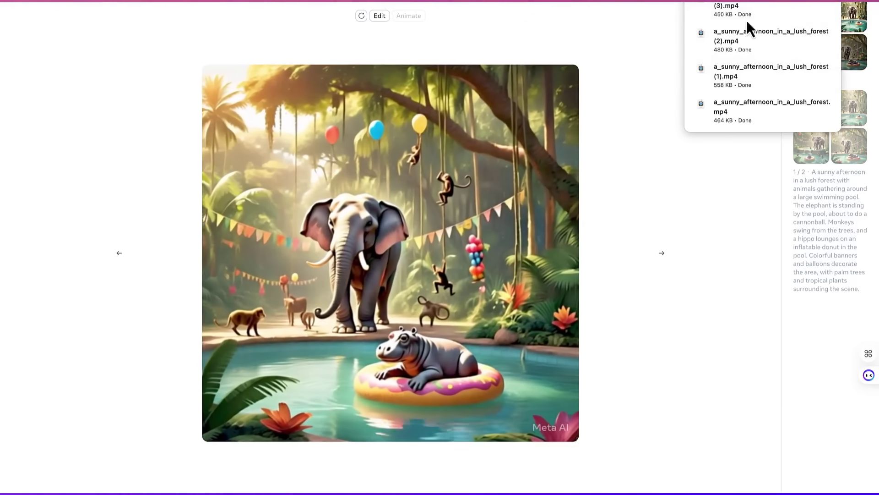
Step: Enlarge the fourth animated Scene 2 elephant clip, view its options and close the viewer
key(Escape)
click(510, 279)
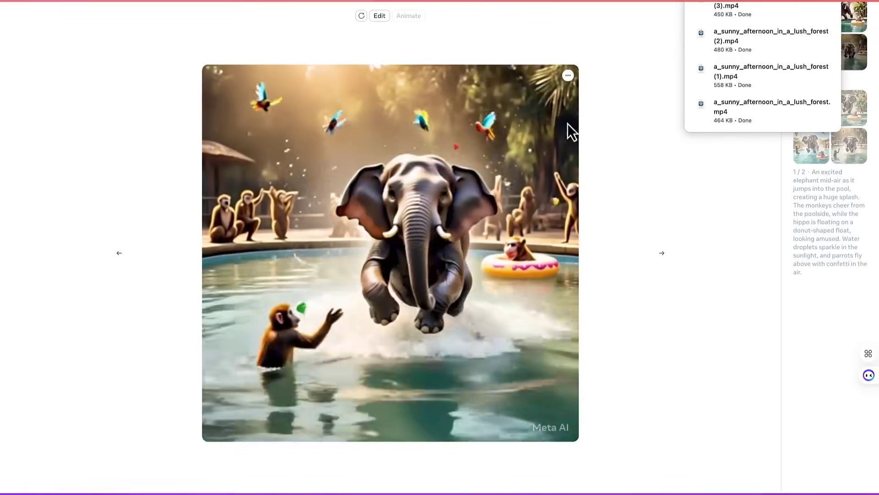
click(568, 75)
key(Escape)
key(Escape)
Step: Enlarge the first animated Scene 3 flamingo clip and view the options for it and the following clip
scroll(285, 167, down, 4)
click(348, 412)
click(568, 76)
click(569, 80)
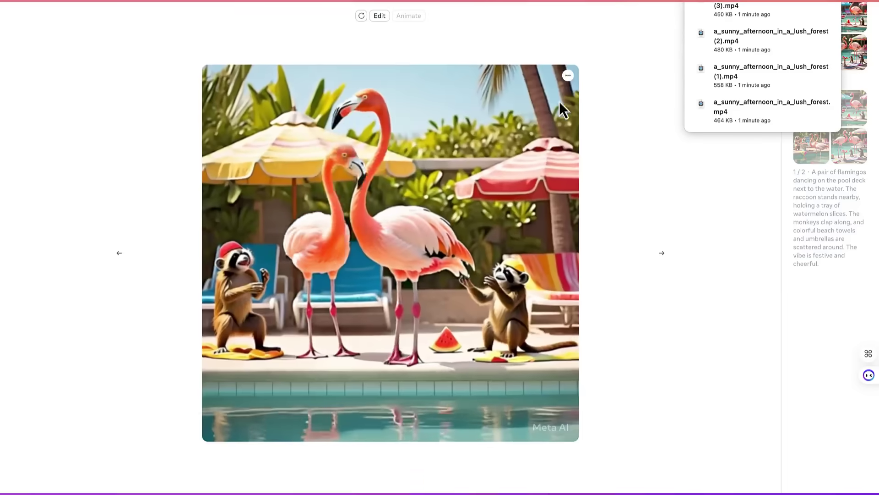
key(Right)
click(568, 75)
click(600, 128)
click(568, 76)
click(600, 173)
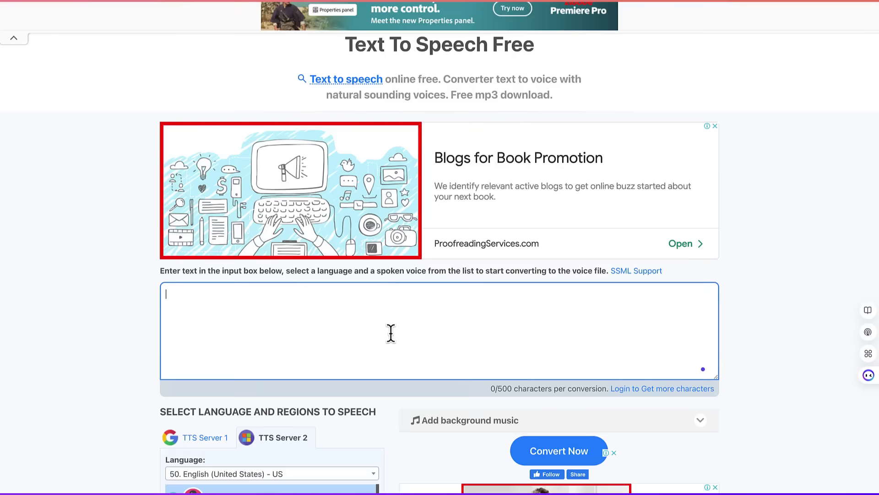
Step: Paste the Scene 1 text into the TTSFree converter and convert it to speech with the English (United States) voice Eric
key(ctrl+v)
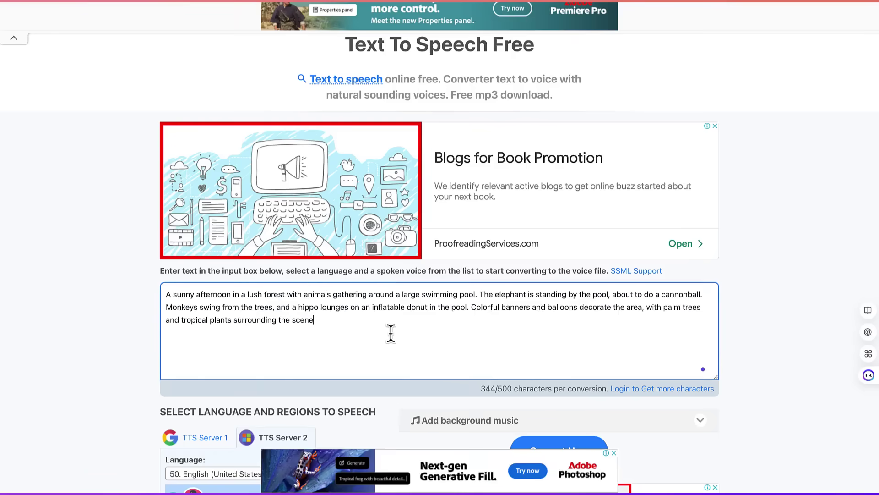
scroll(377, 344, down, 6)
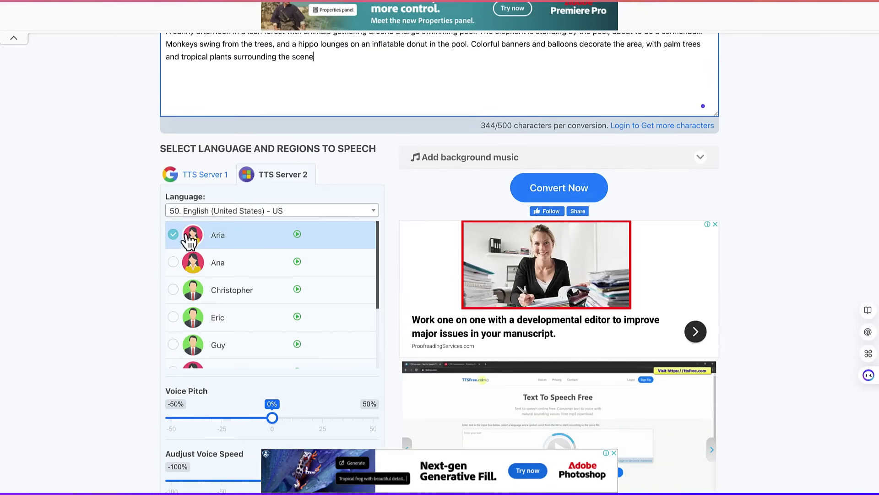
click(174, 316)
scroll(345, 369, down, 10)
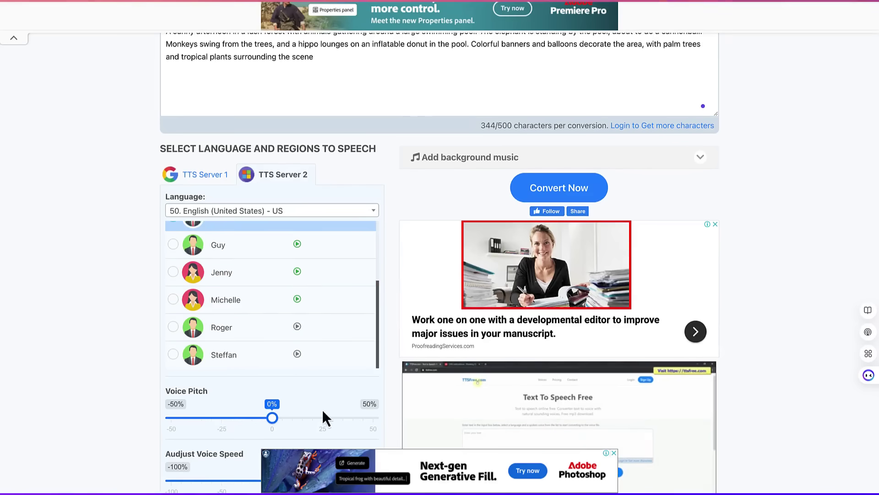
scroll(481, 251, up, 15)
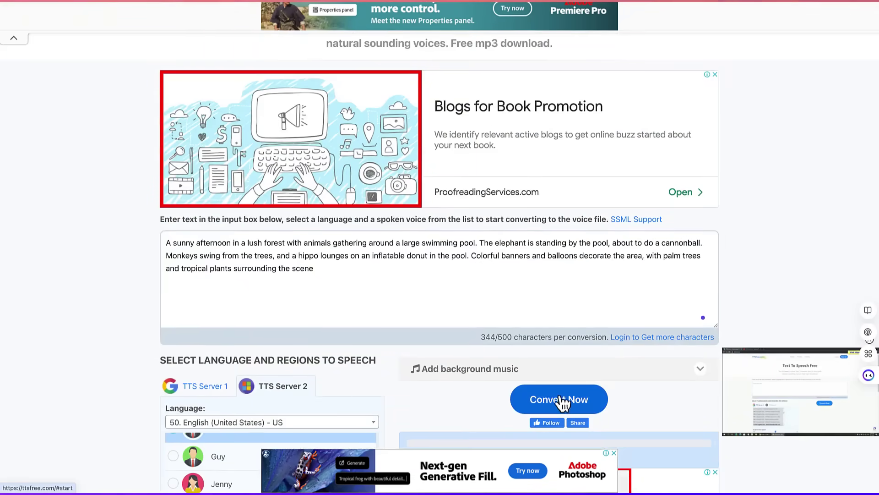
click(545, 387)
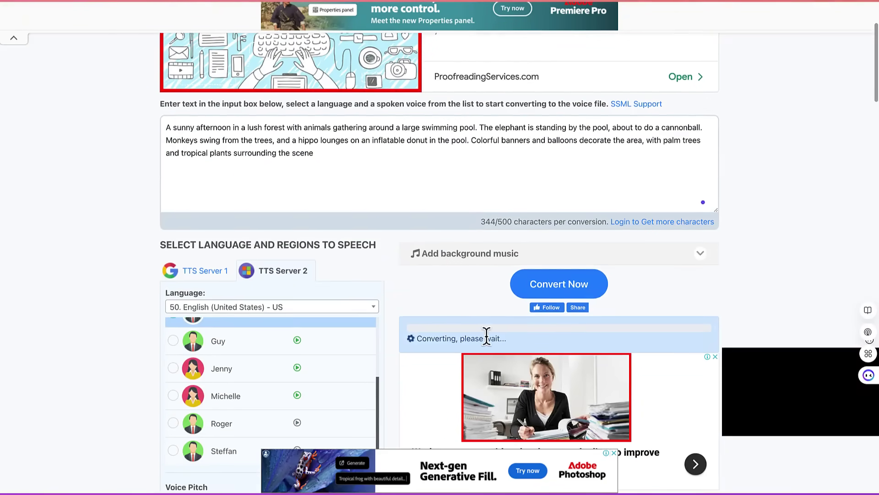
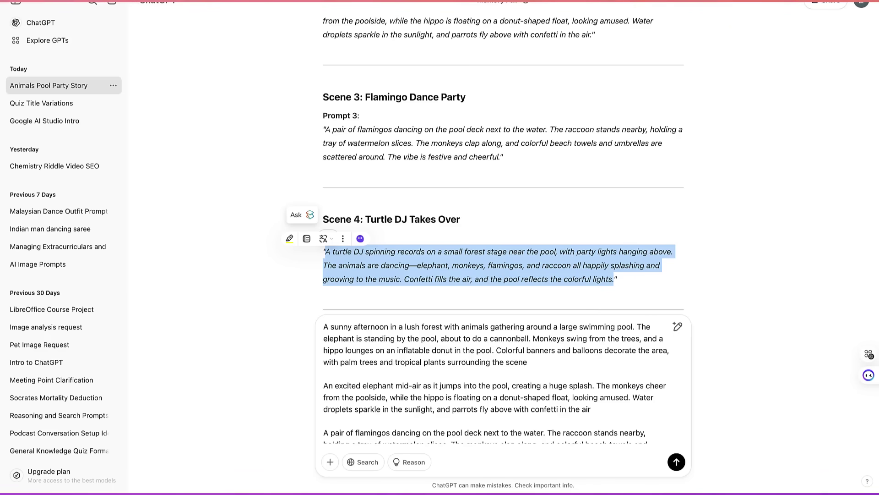
Step: Open the Suno website in a new browser tab
key(super+t)
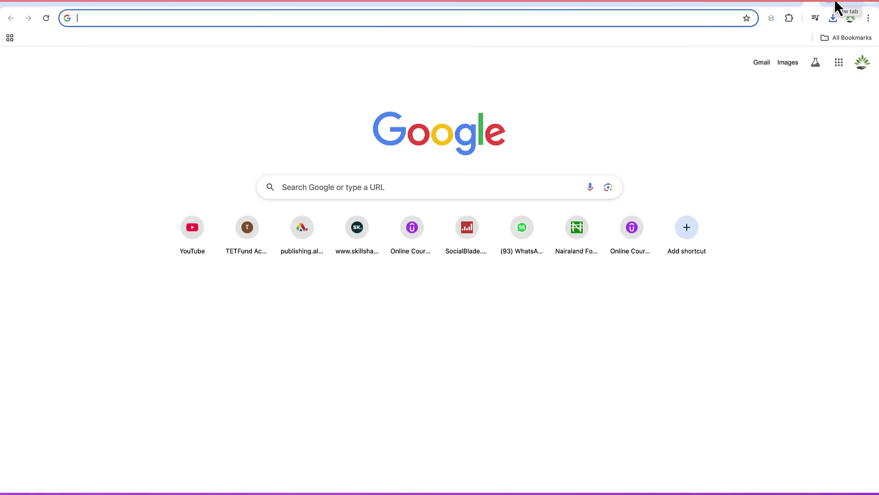
text(suno)
key(Return)
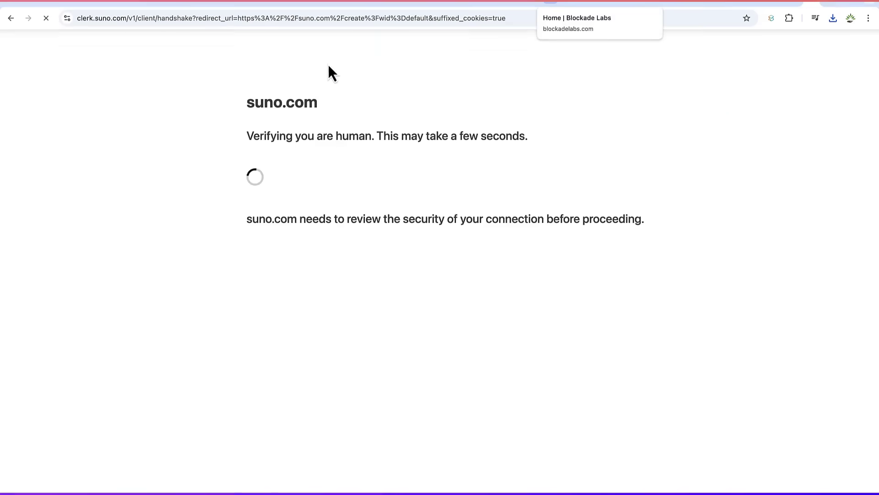
Step: Return to the Animals Pool Party Story chat in ChatGPT and clear the scene text from the message draft
click(287, 3)
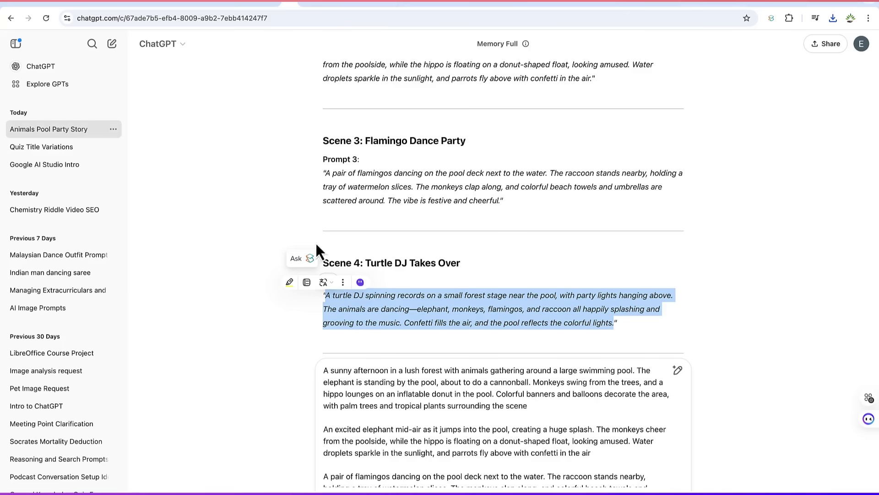
key(ctrl+a)
key(BackSpace)
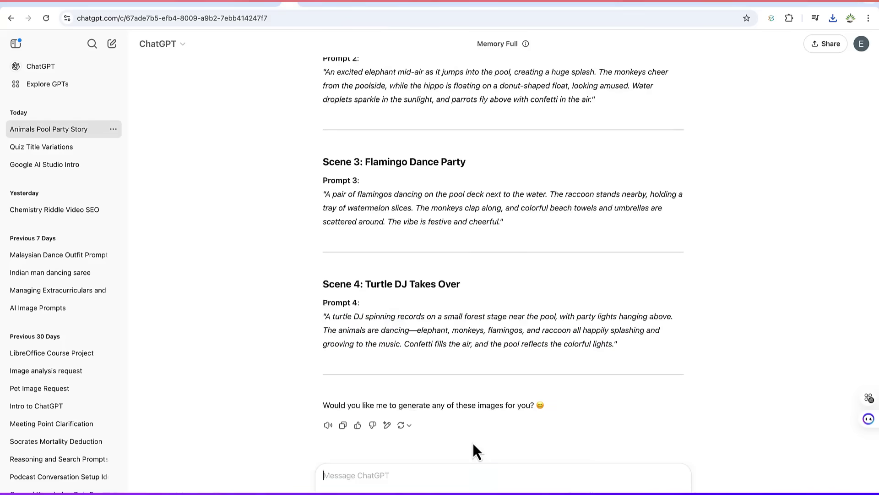
Step: Ask ChatGPT for a simple prompt to give to Suno AI to generate background music for this story
text(can you give me a simple )
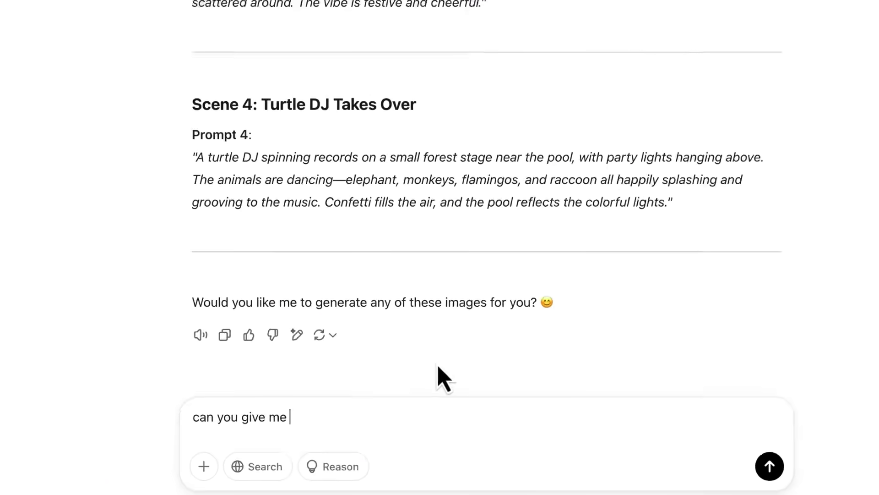
text(prom)
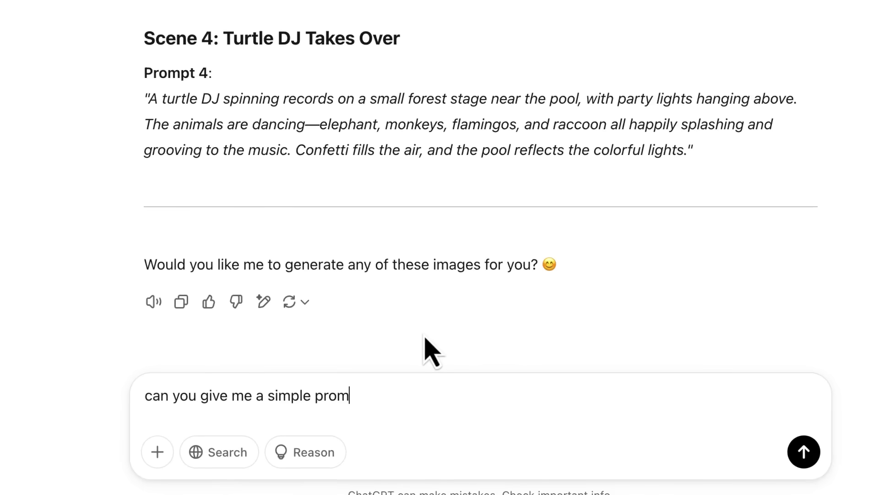
text(pt to give to suno ai to generate a background music for this story)
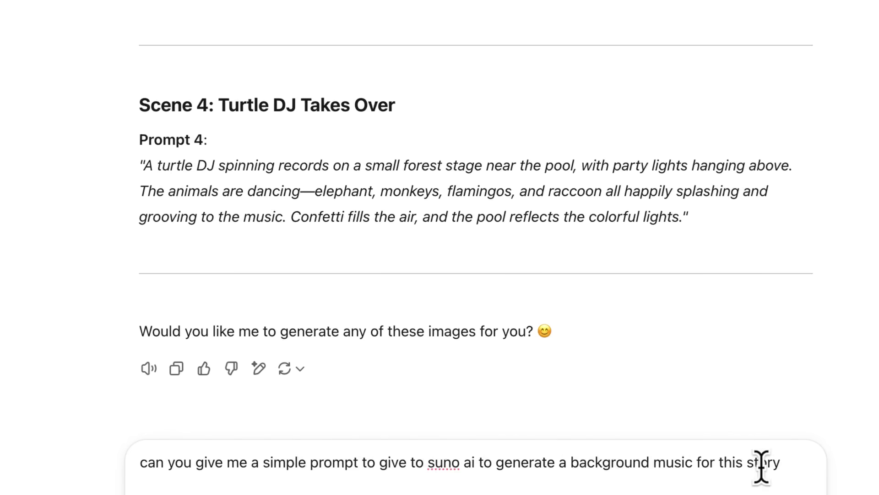
key(Return)
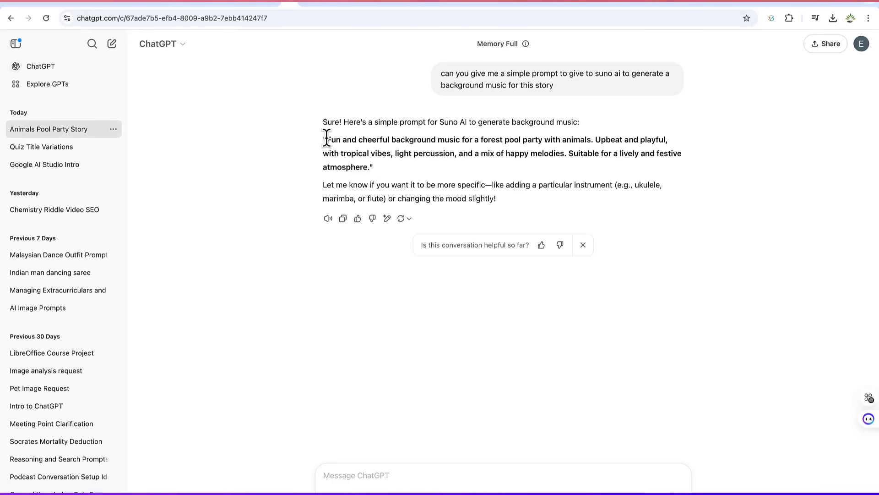
Step: Copy ChatGPT's music prompt without its quotation marks and use it as the song description to create songs in Suno
drag(327, 139, 362, 163)
key(ctrl+c)
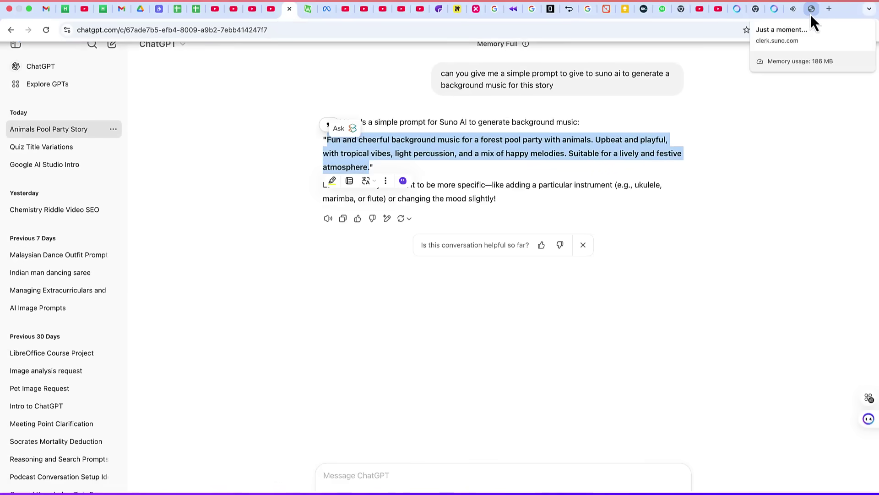
click(811, 5)
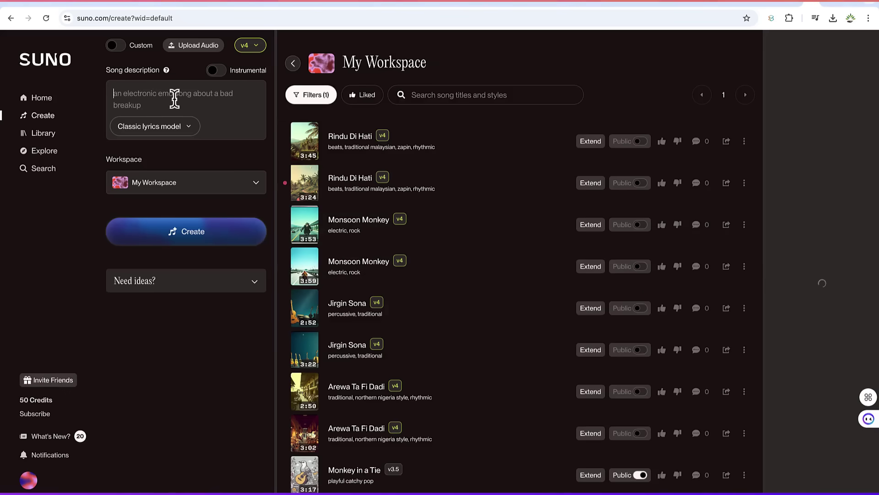
key(ctrl+v)
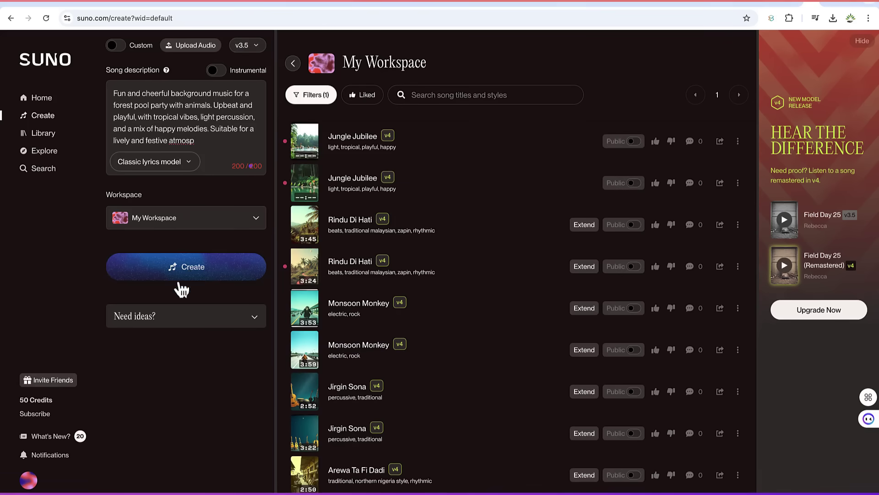
Step: Play the first Jungle Jubilee song and check the browser's recent download history for its MP3 file
click(310, 152)
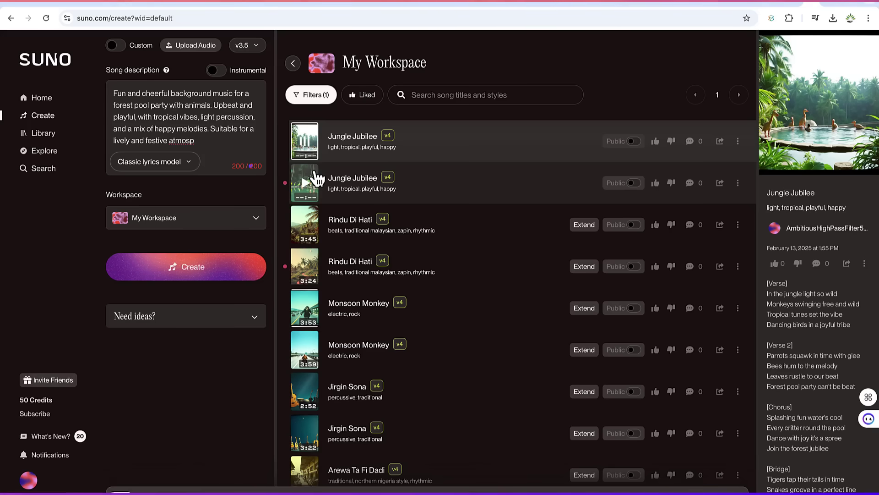
key(XF86AudioRaiseVolume)
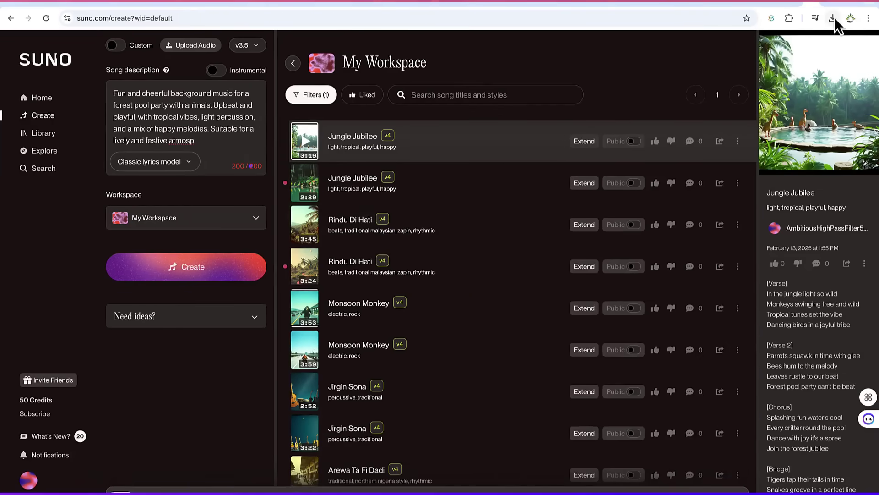
click(833, 18)
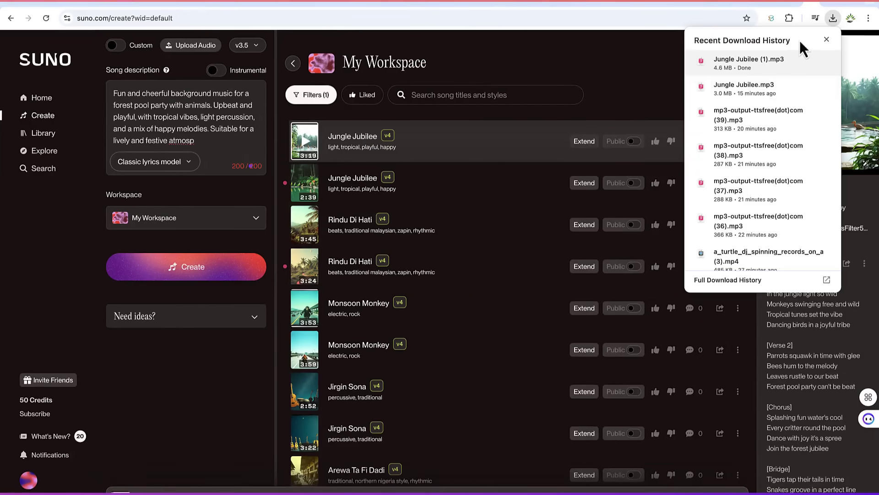
click(832, 18)
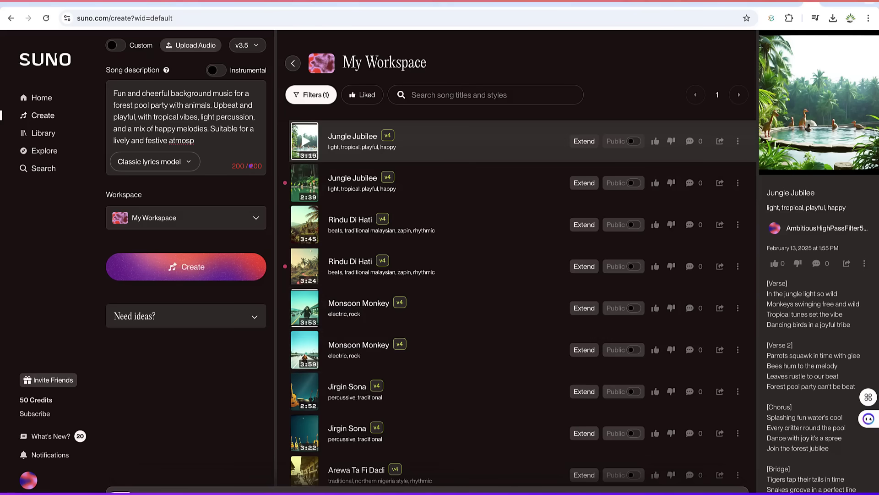
Step: Open CapCut from the Mac's app launcher and create a new project
click(55, 492)
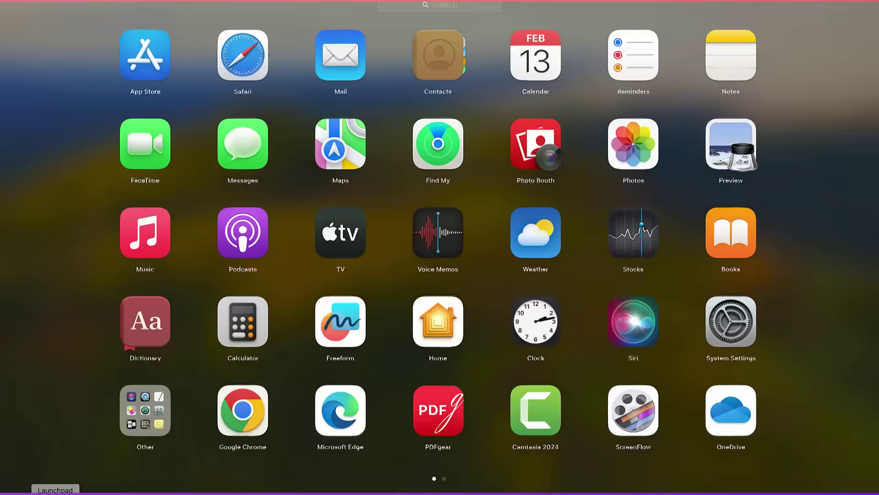
text(cap)
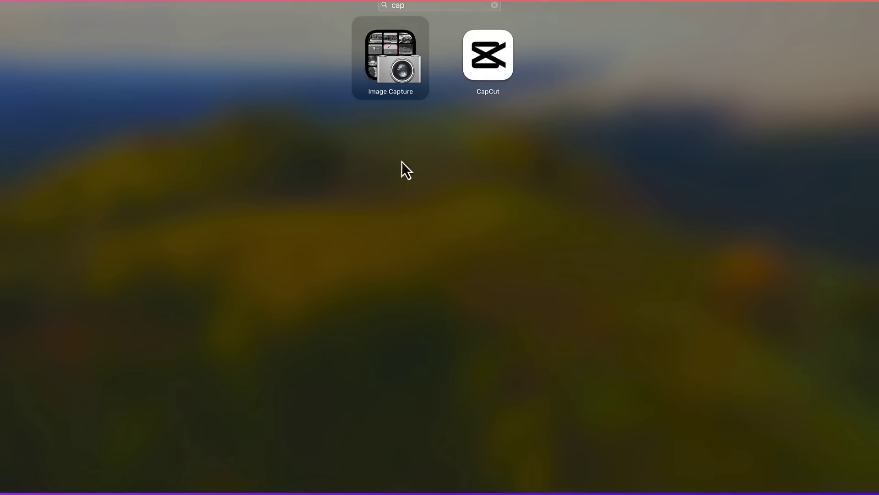
click(493, 59)
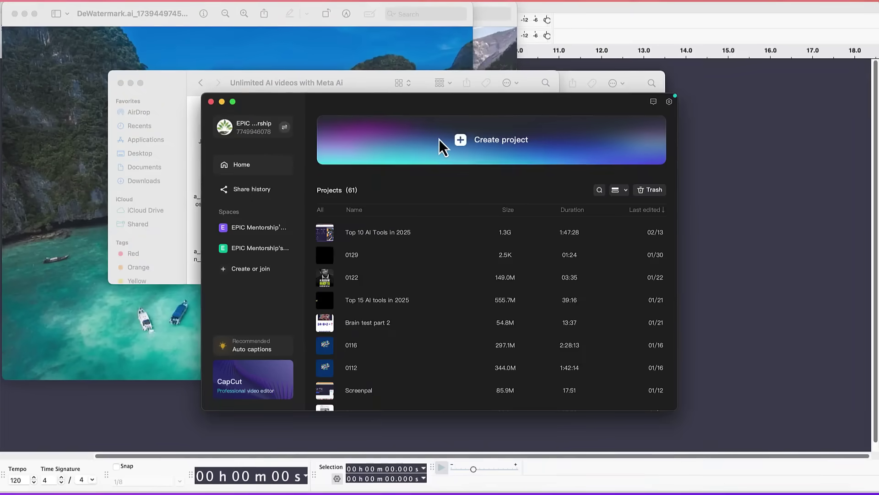
click(443, 139)
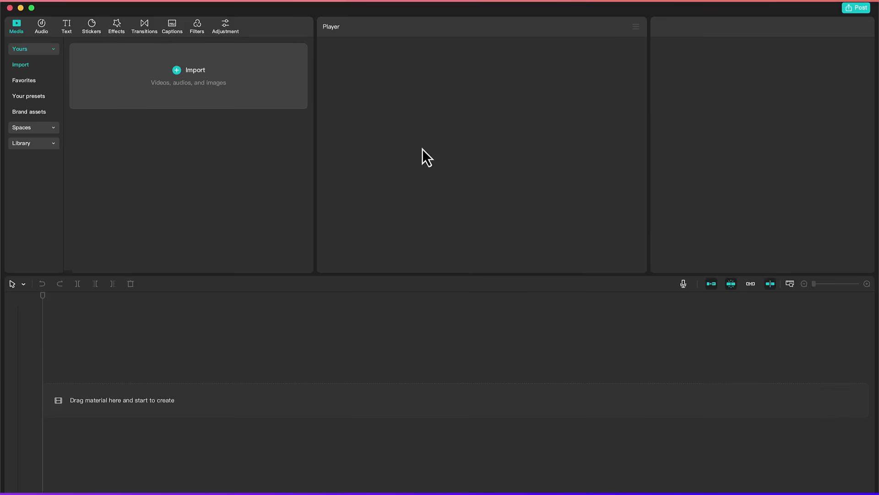
Step: Import all video clips and audio files from the "Unlimited AI videos with Meta Ai" folder into the project
click(188, 79)
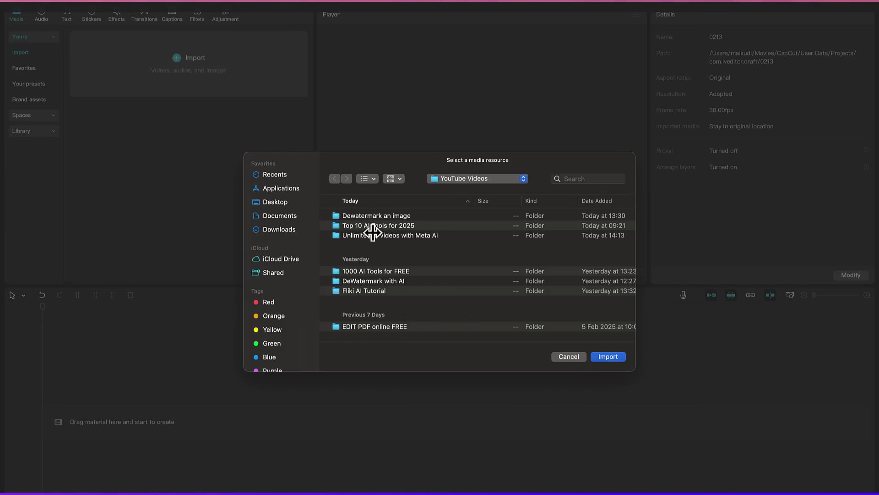
double_click(375, 236)
click(382, 216)
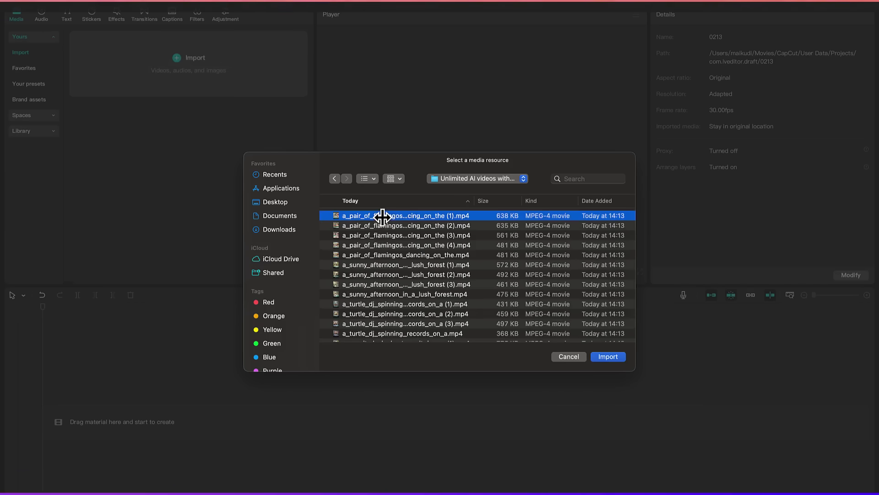
scroll(390, 252, down, 5)
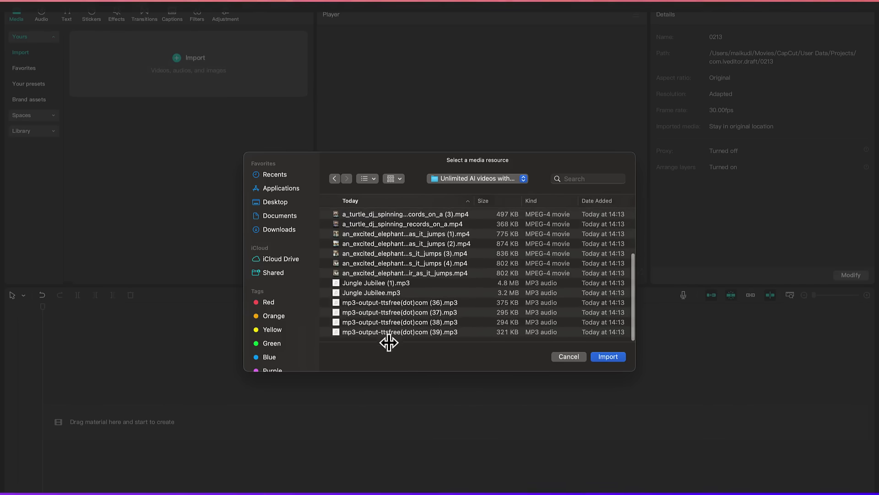
key(super+a)
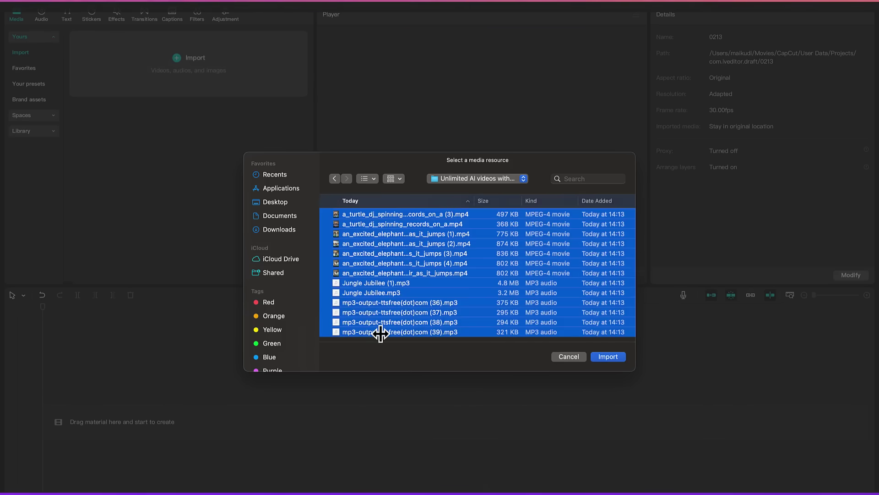
scroll(381, 335, up, 1)
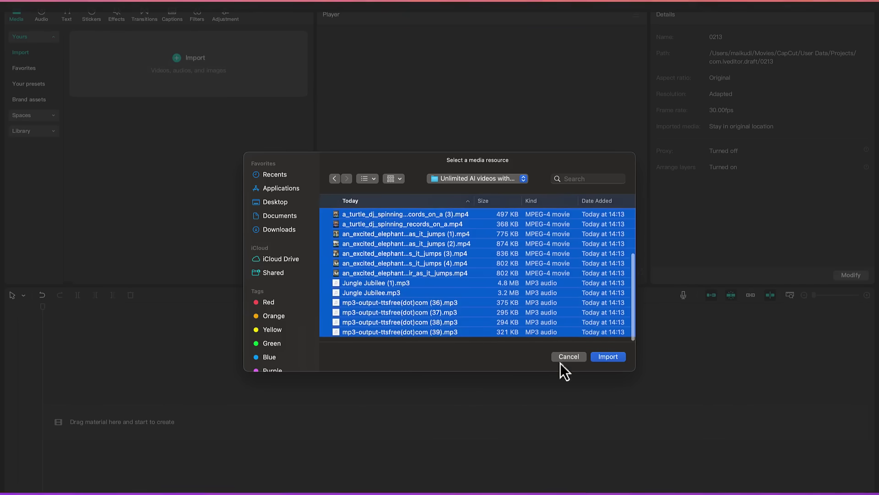
click(609, 356)
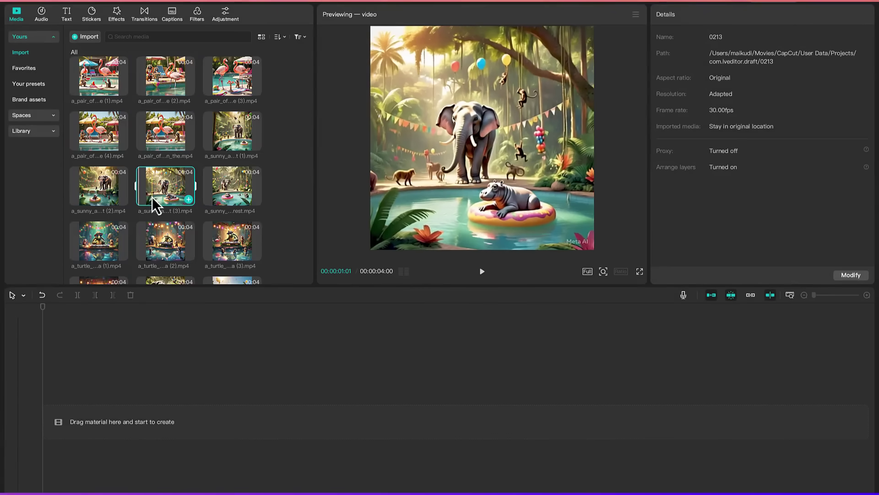
Step: Add the five excited elephant clips to the timeline, starting with the unnumbered one
scroll(155, 199, down, 5)
scroll(156, 203, up, 1)
click(255, 175)
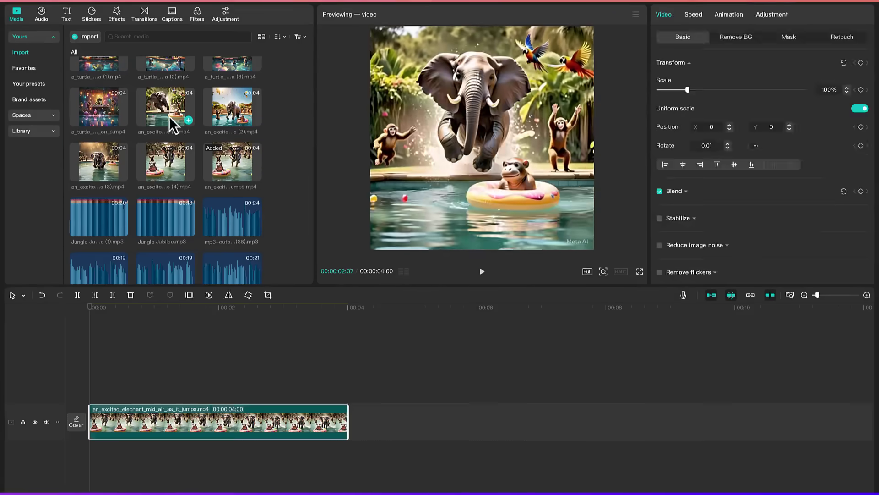
click(188, 120)
click(255, 120)
click(121, 175)
click(189, 175)
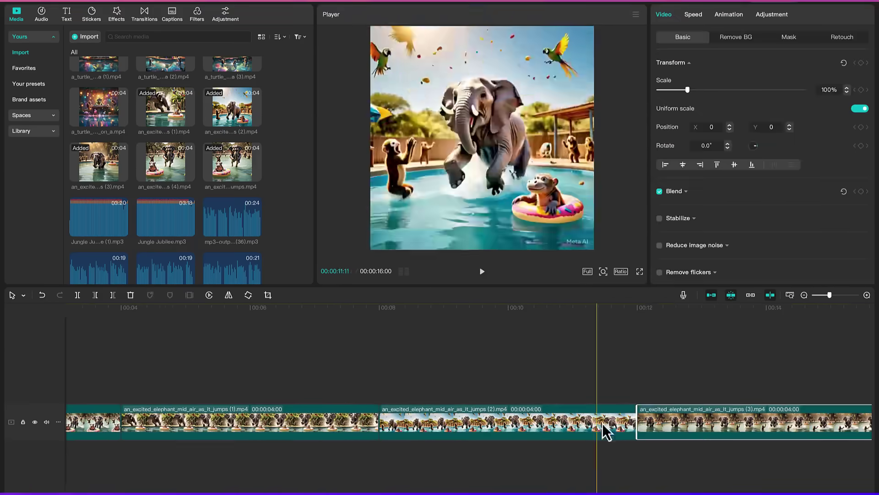
Step: Add the four turtle DJ clips to the main track after the elephant clips
scroll(165, 160, up, 1)
drag(98, 135, 441, 442)
click(182, 98)
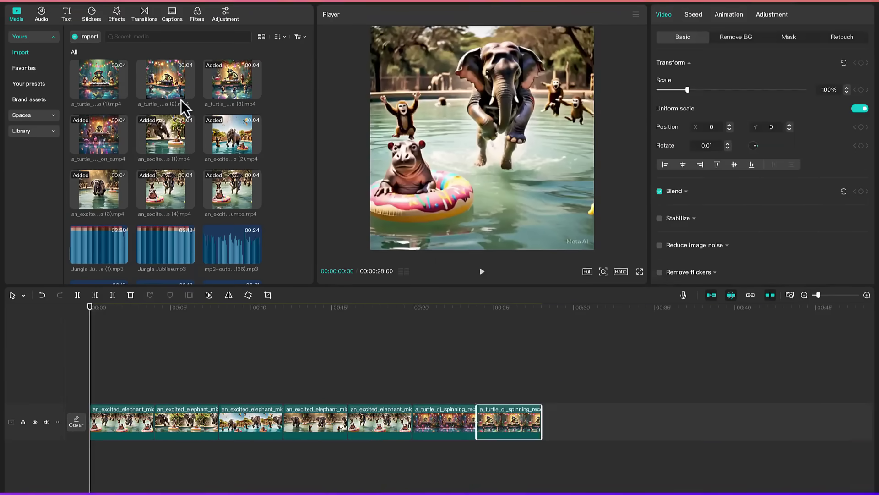
click(250, 80)
drag(98, 80, 607, 433)
Step: Add the four sunny afternoon forest clips and the five flamingo clips to the end of the main track
scroll(155, 184, up, 3)
drag(89, 221, 799, 431)
click(112, 128)
drag(108, 131, 829, 430)
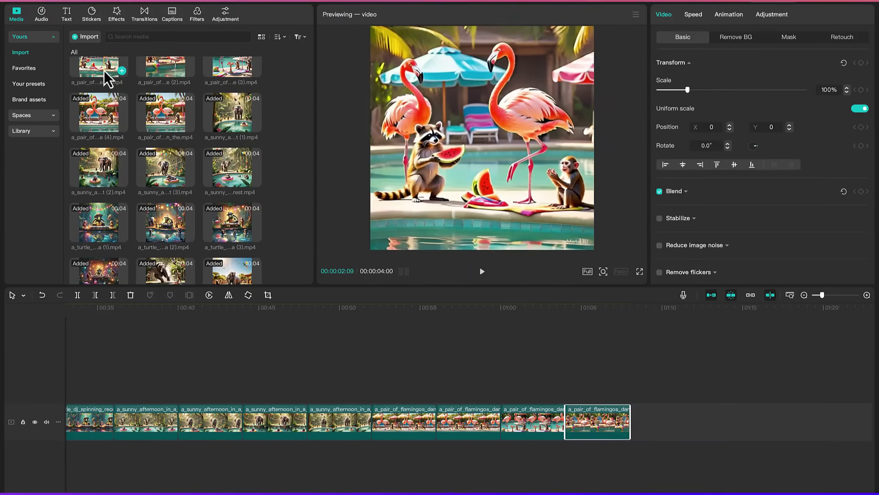
drag(104, 73, 636, 435)
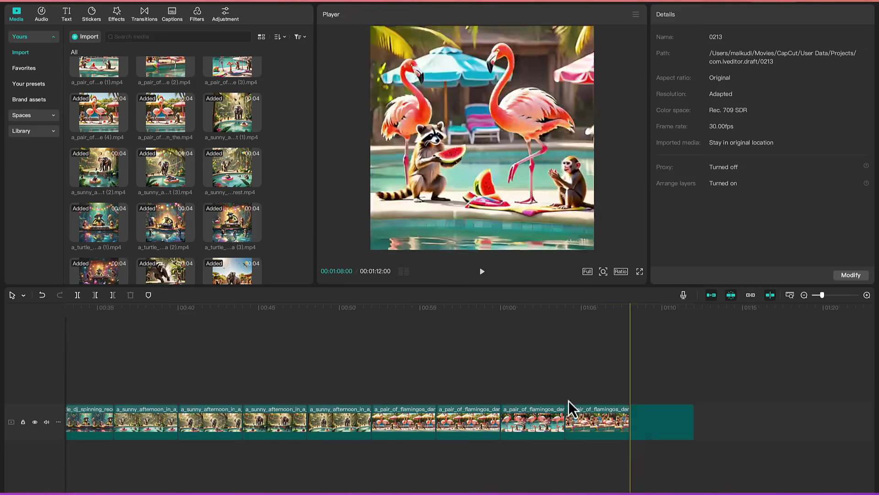
drag(570, 407, 570, 410)
scroll(239, 215, up, 1)
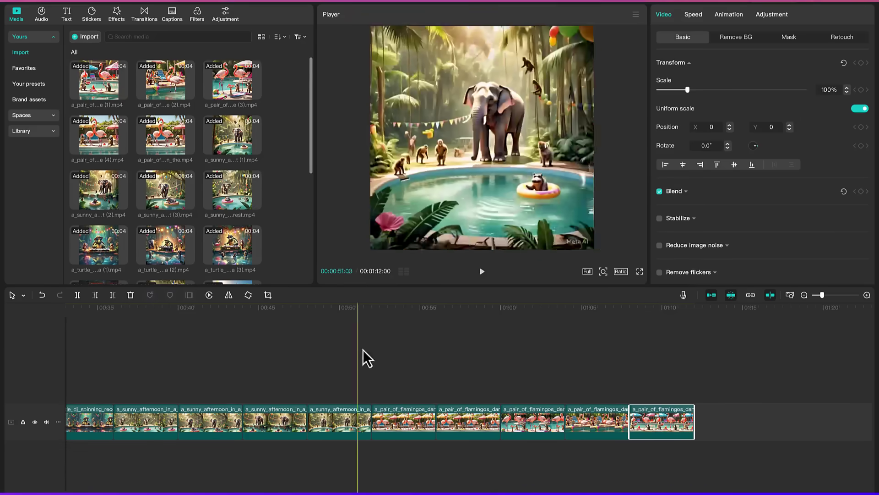
Step: Place Jungle Jubilee (1).mp3 on an audio track beneath the video clips
scroll(152, 179, down, 5)
drag(108, 210, 124, 465)
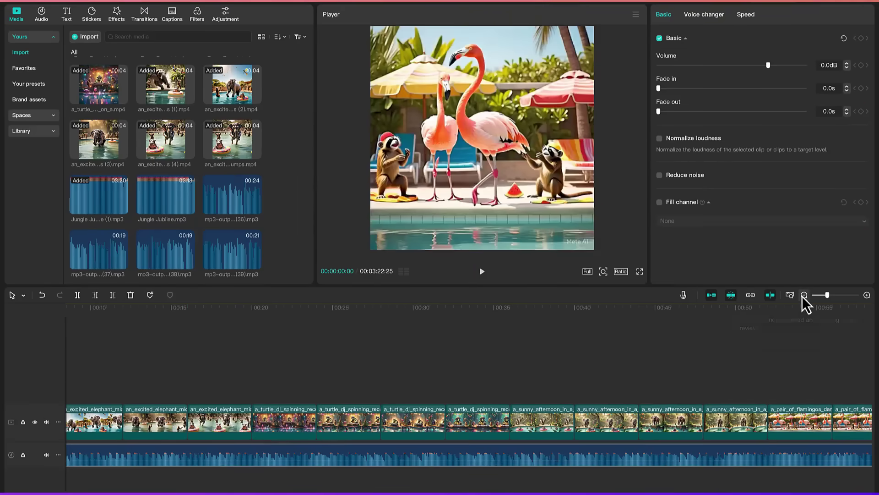
Step: Trim the Jungle Jubilee music to the end of the last video clip and set its volume to -26.0 dB
click(804, 295)
click(804, 295)
click(450, 460)
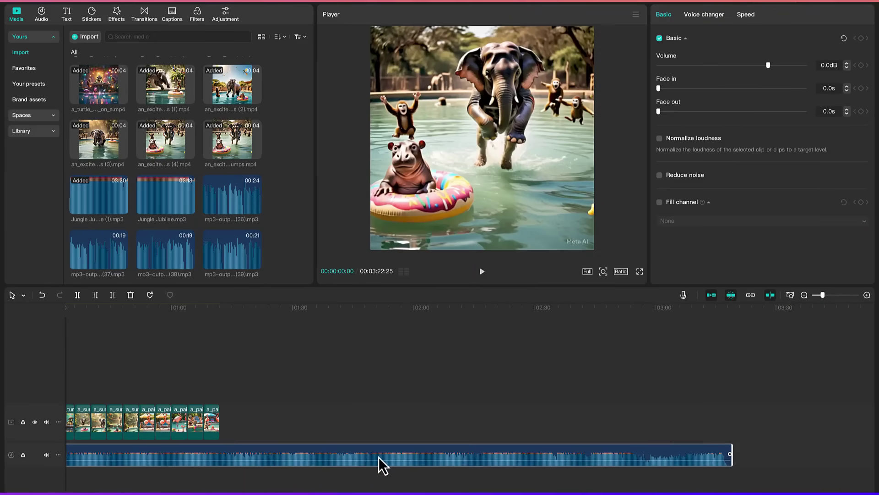
click(732, 454)
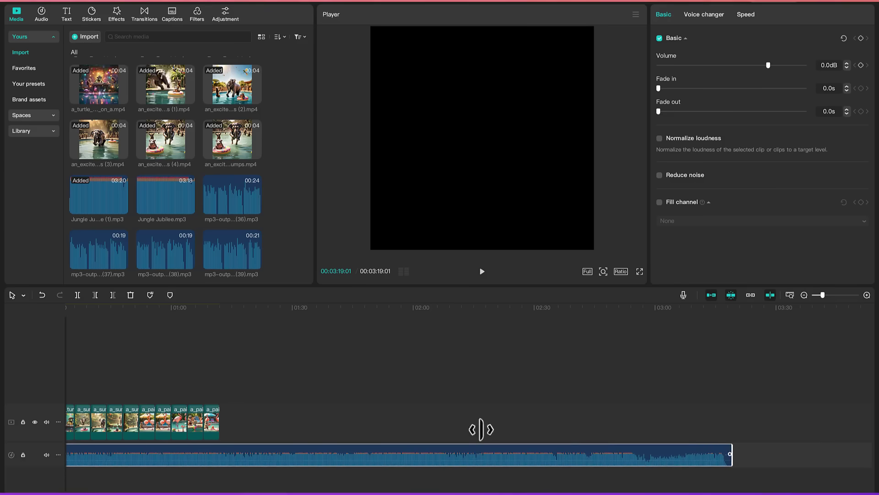
drag(480, 429, 212, 442)
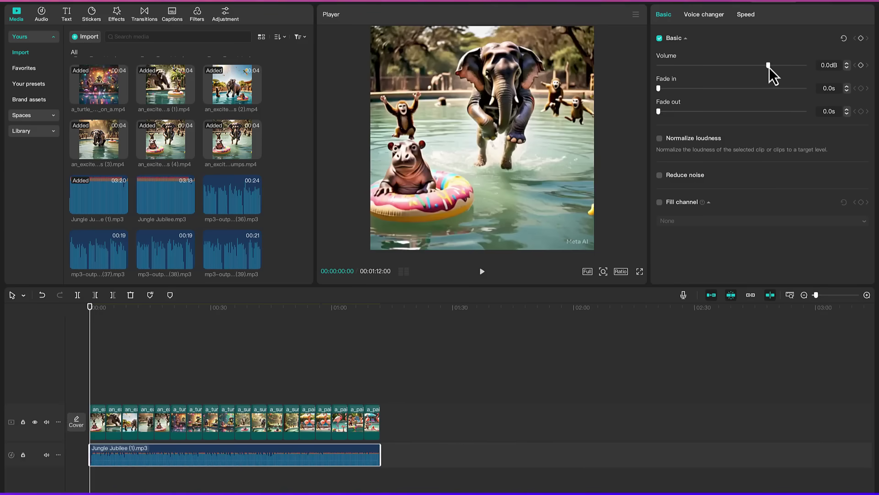
drag(731, 68, 720, 69)
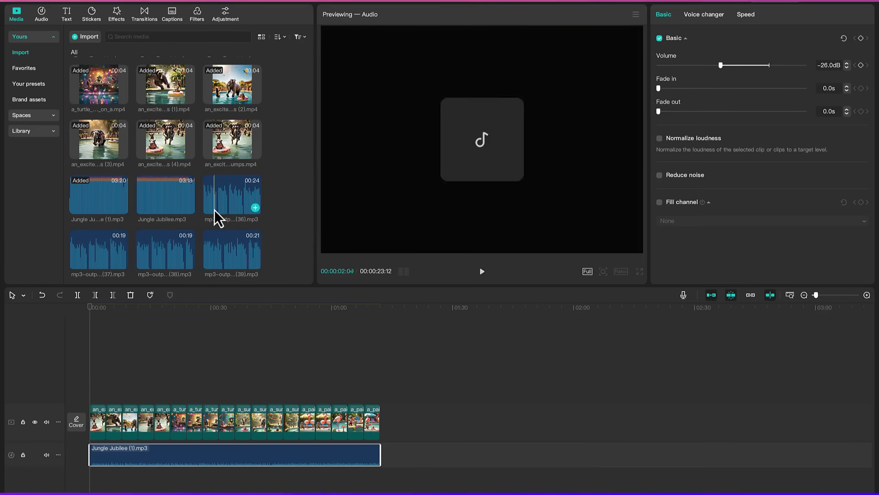
Step: Place the four mp3-output voiceovers (36) to (39) end to end beneath the music, trimming the last to the end of the video
drag(216, 216, 96, 474)
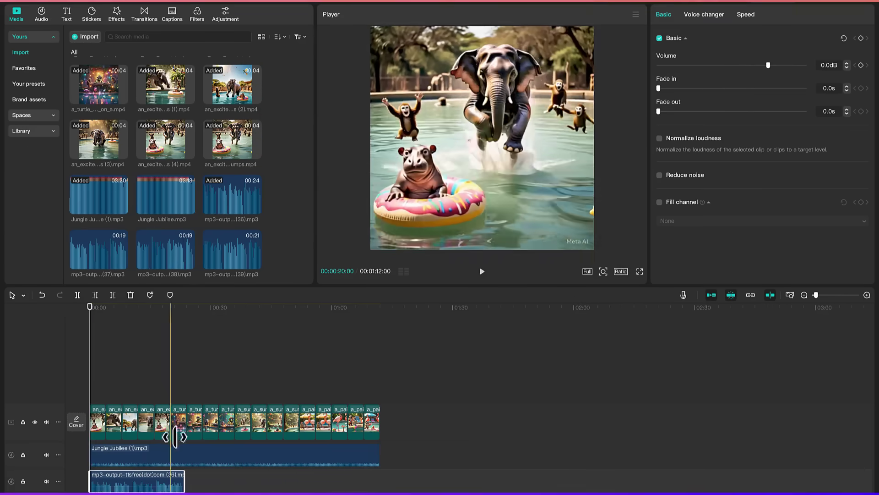
drag(99, 249, 221, 485)
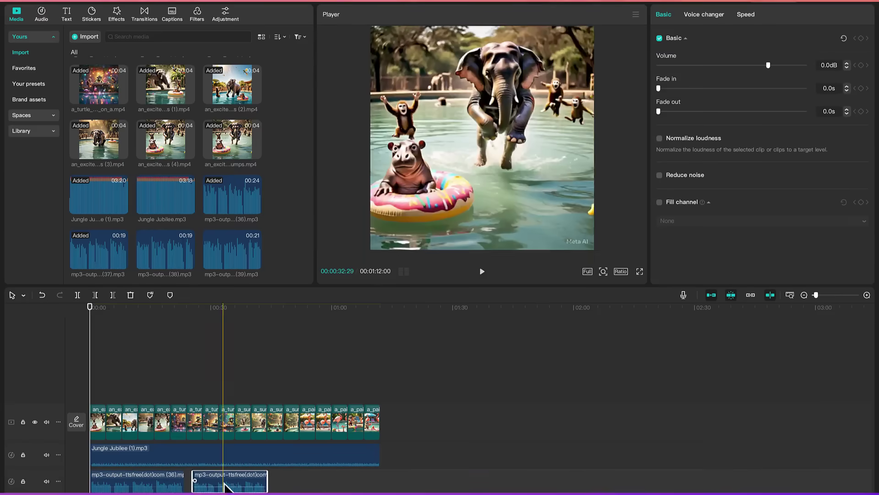
drag(165, 249, 294, 482)
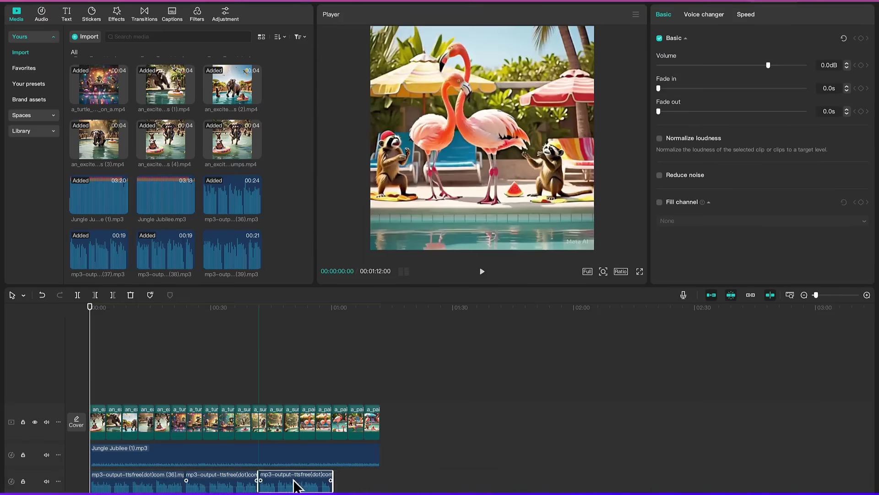
drag(232, 250, 355, 486)
click(414, 483)
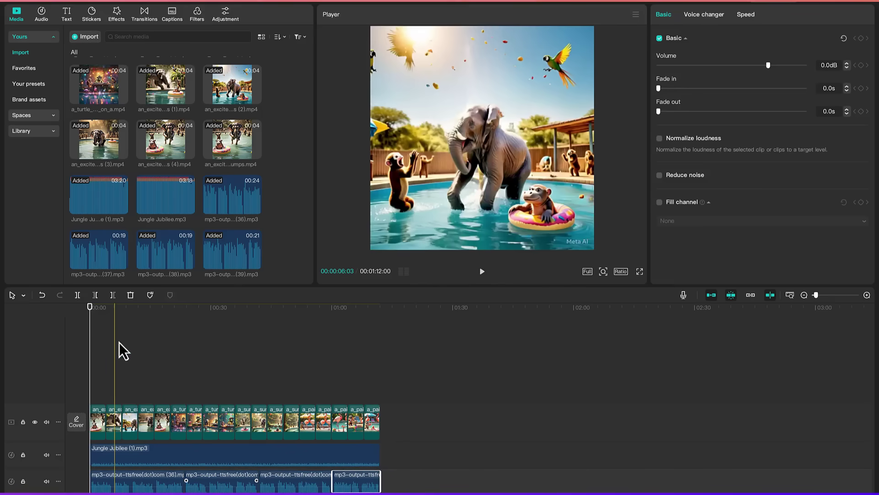
Step: Add the Vintage Screening slide transition between the first two clips, accepting duplicate frames, and apply it to all clips
click(143, 16)
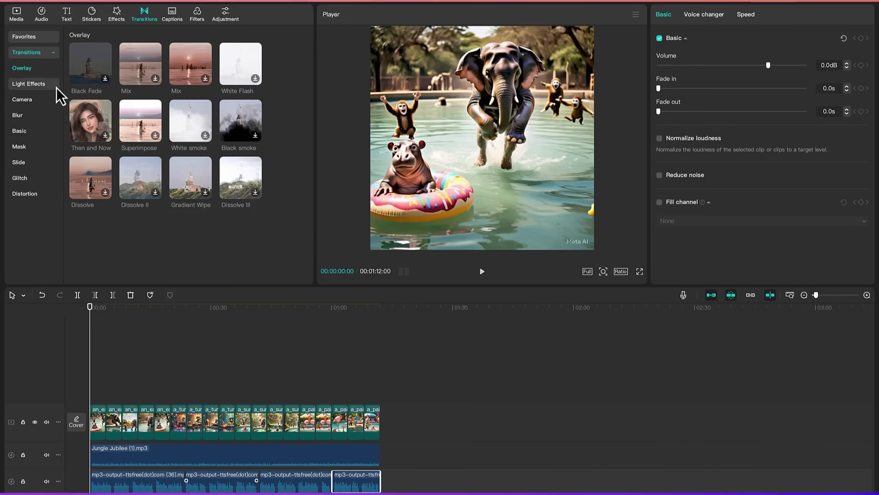
click(29, 83)
click(22, 99)
click(19, 162)
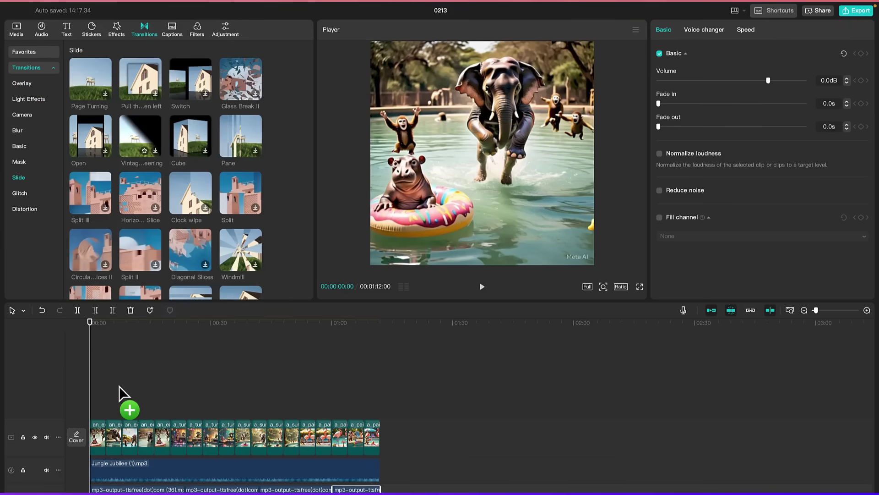
drag(106, 422, 107, 436)
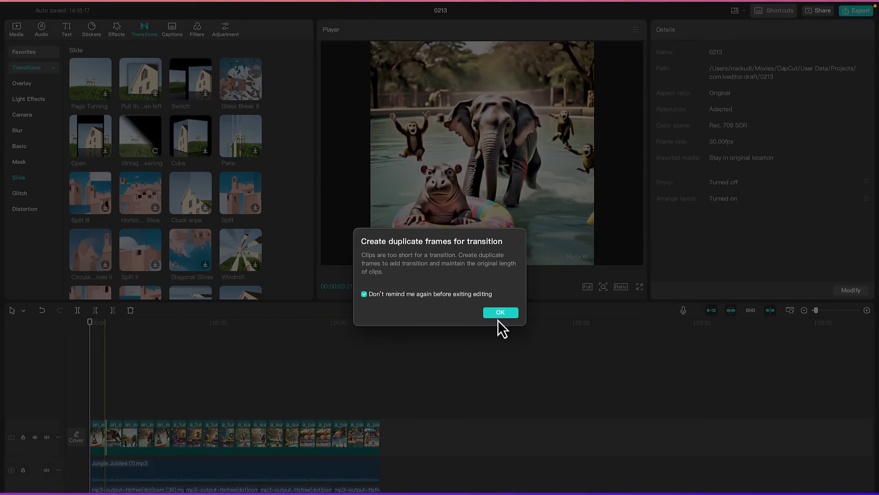
click(500, 312)
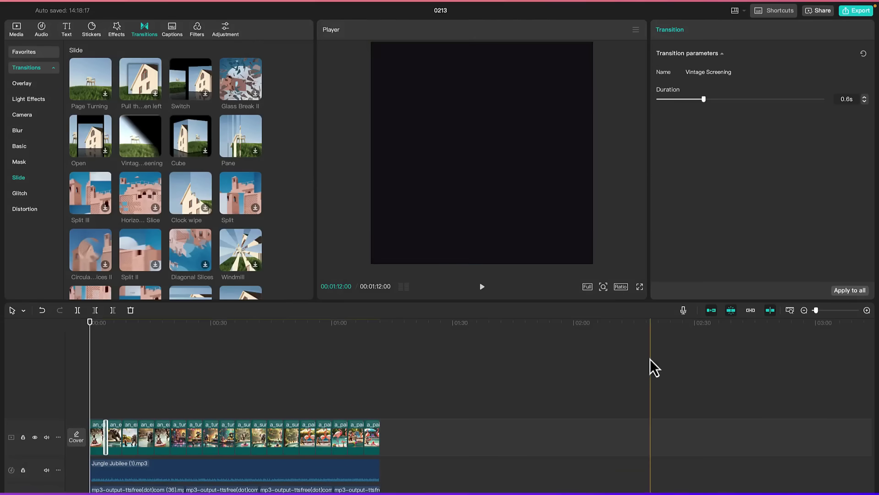
click(848, 292)
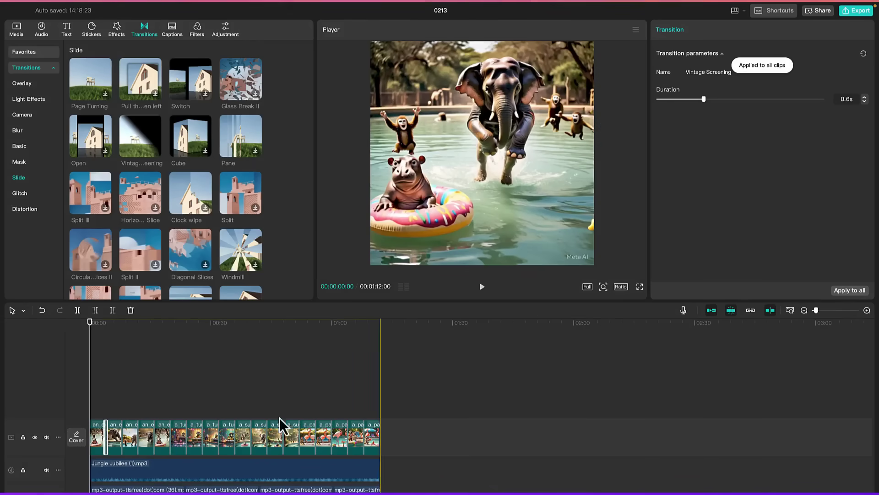
click(683, 8)
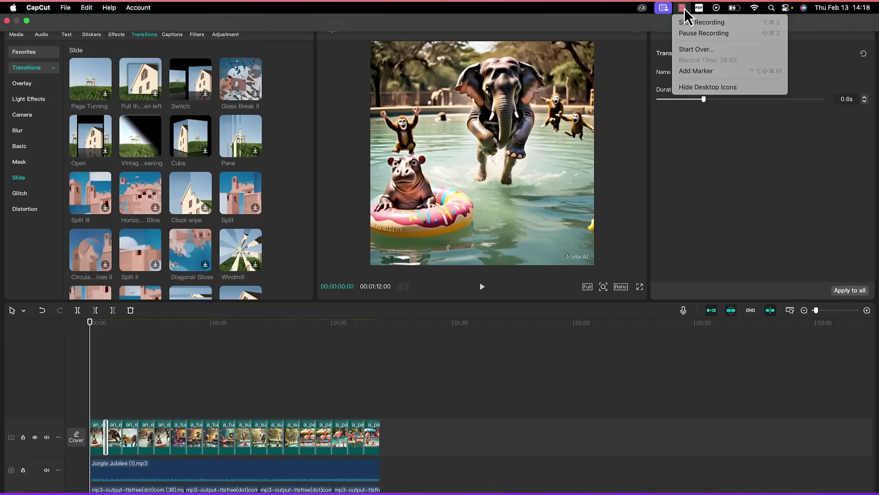
click(696, 37)
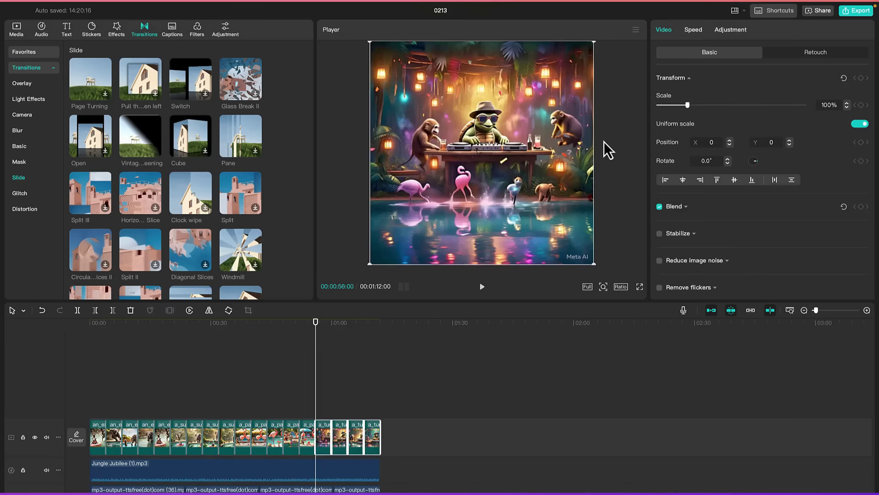
Step: Export the finished video to the folder whose name begins with "Unlimited AI videos with"
click(856, 13)
click(581, 163)
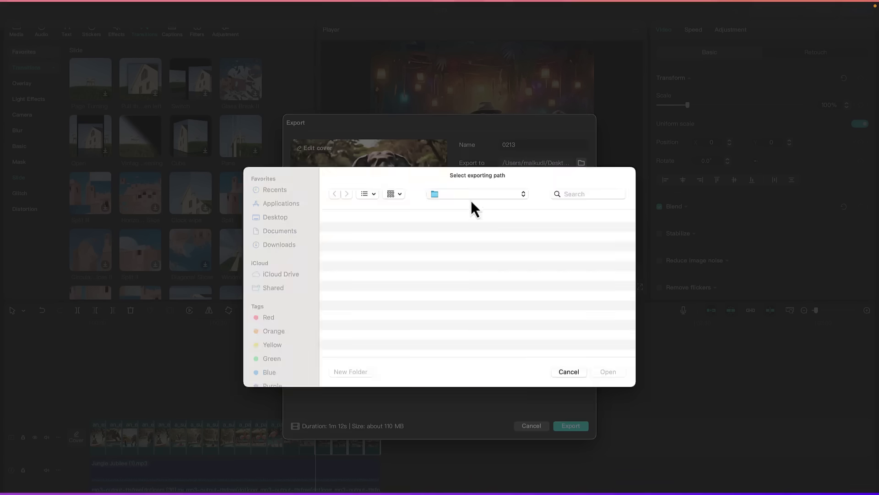
click(478, 194)
click(493, 296)
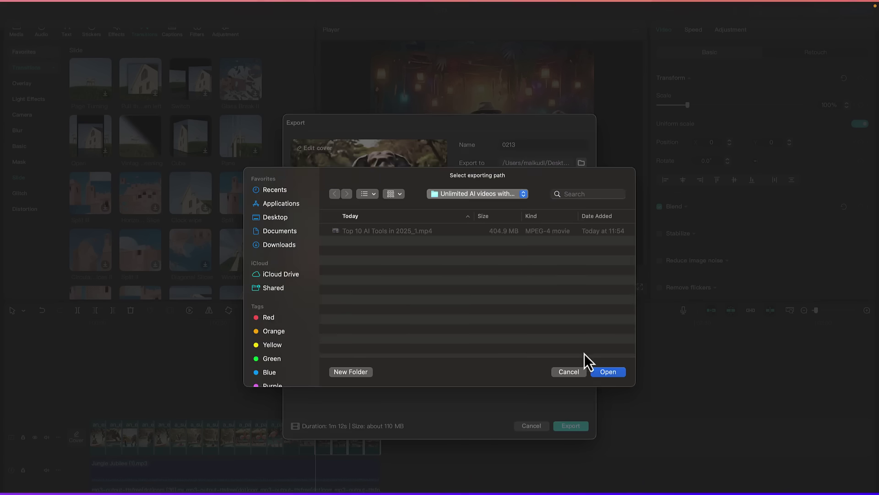
click(603, 371)
click(573, 426)
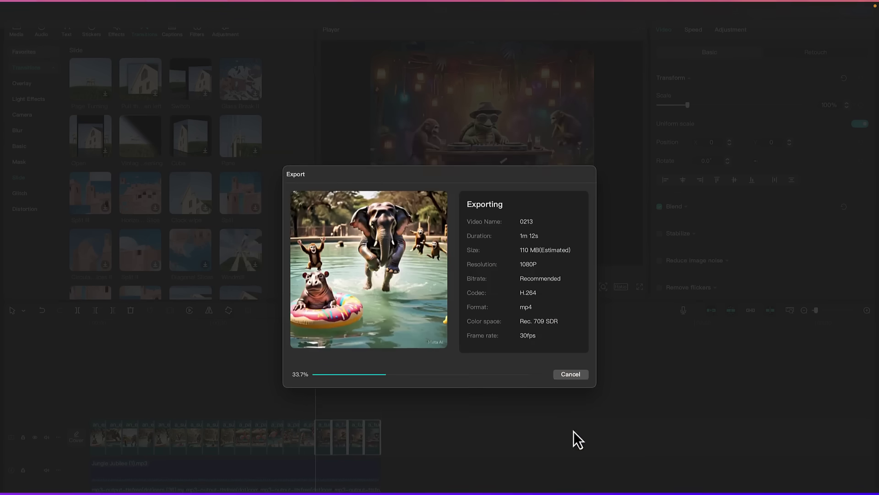